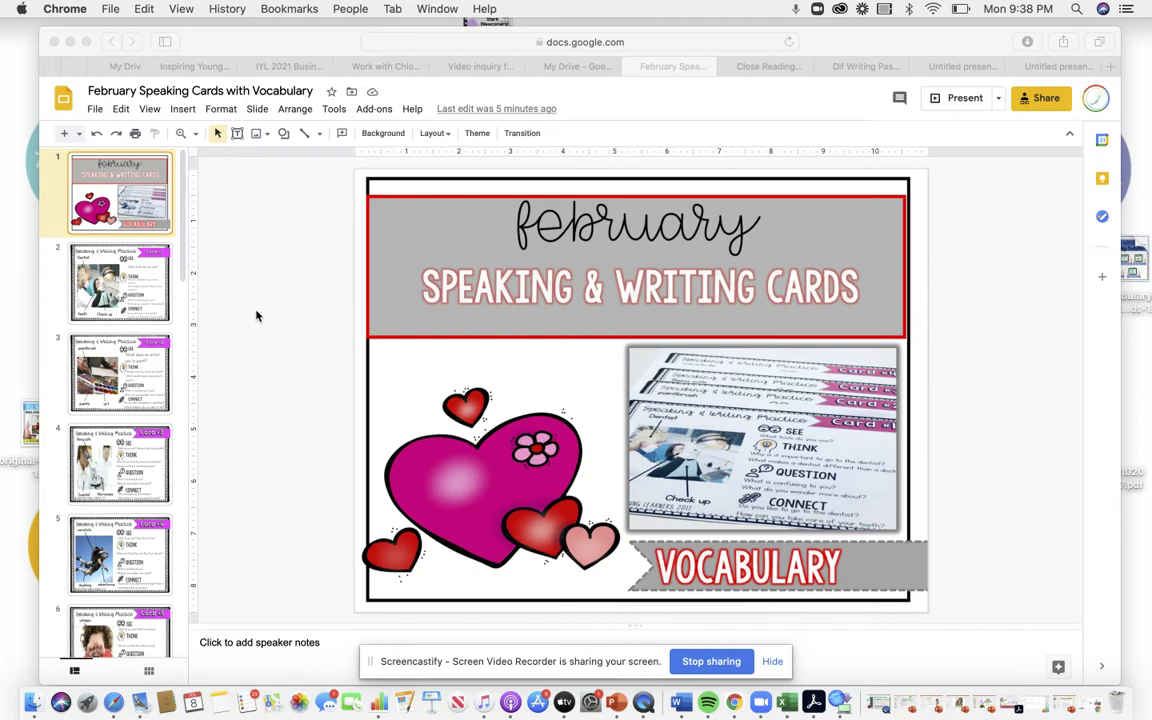
Add an empty text box about 2.5 inches square in the blank area beside the Card #1 slide, below the mask notes.
click(150, 288)
click(150, 288)
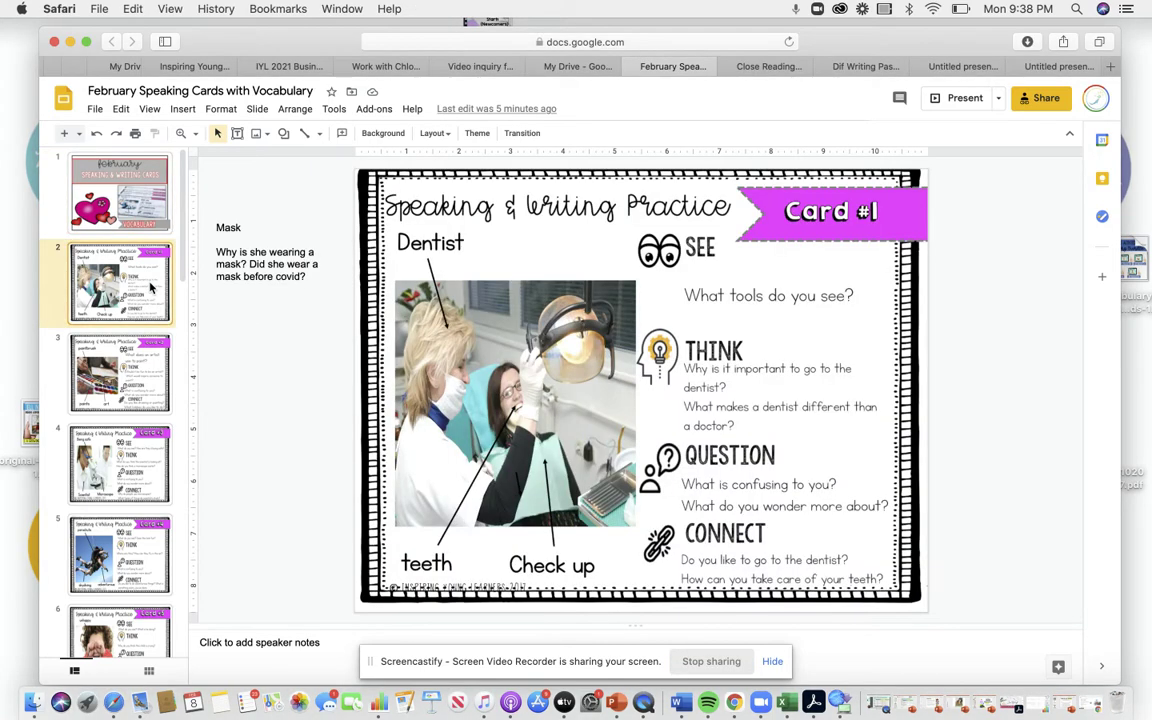
click(774, 664)
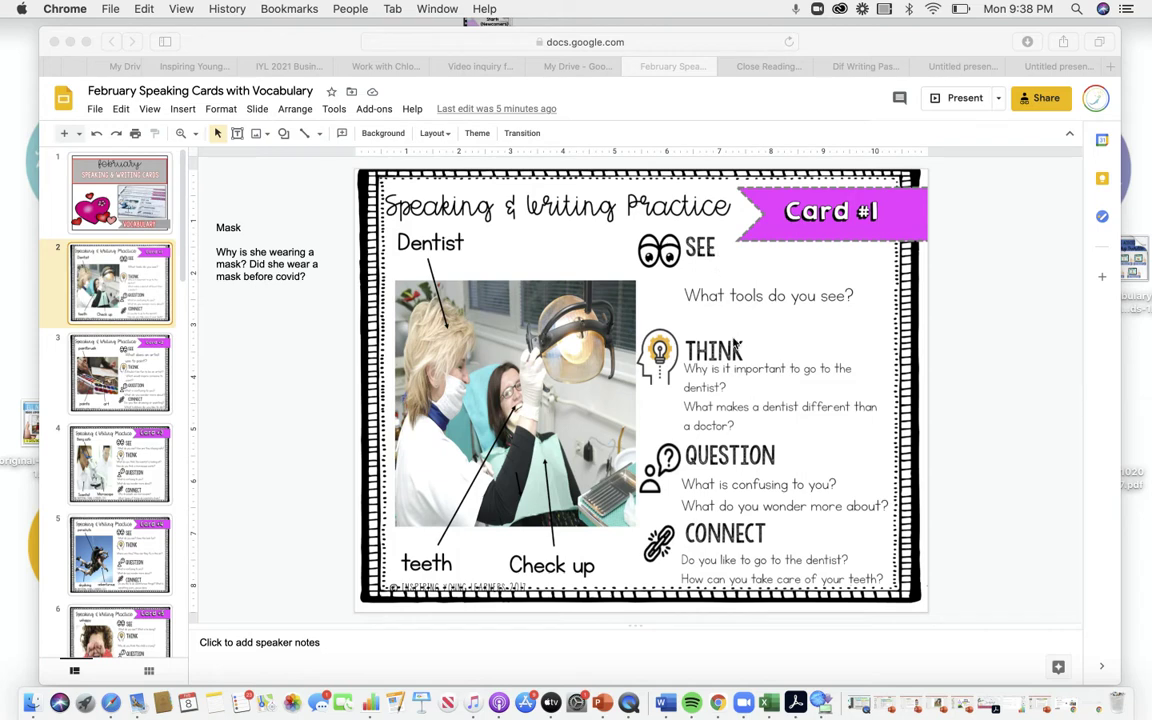
click(265, 240)
click(237, 133)
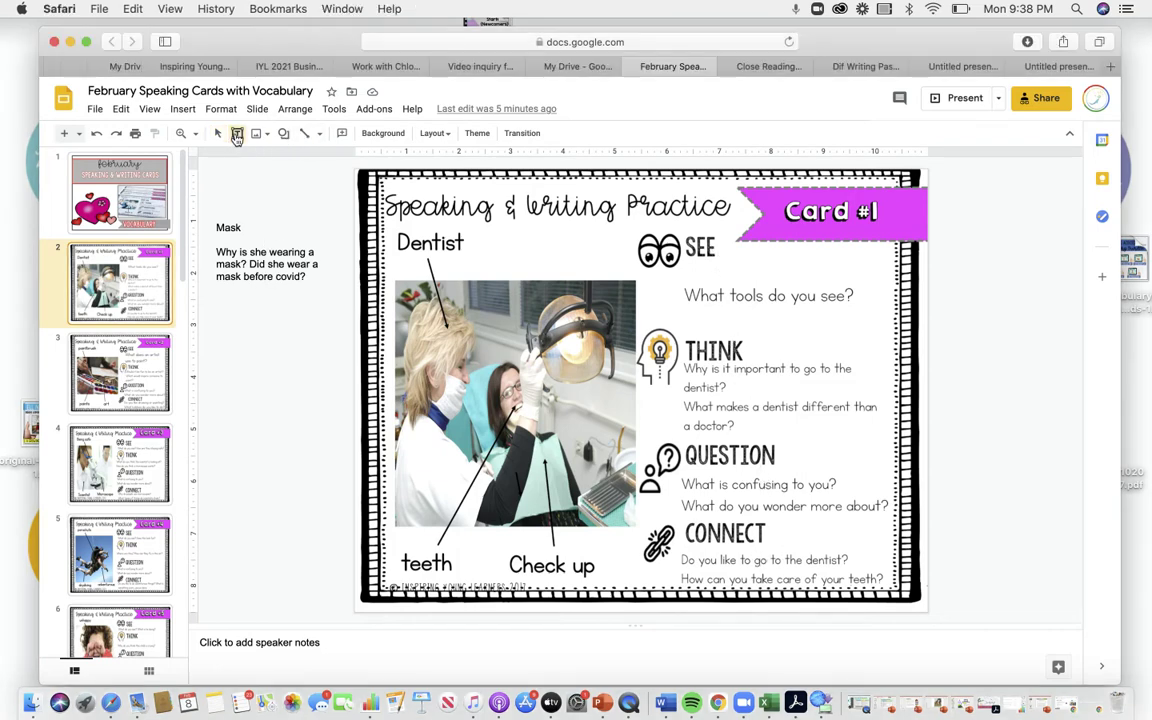
drag(216, 344, 349, 473)
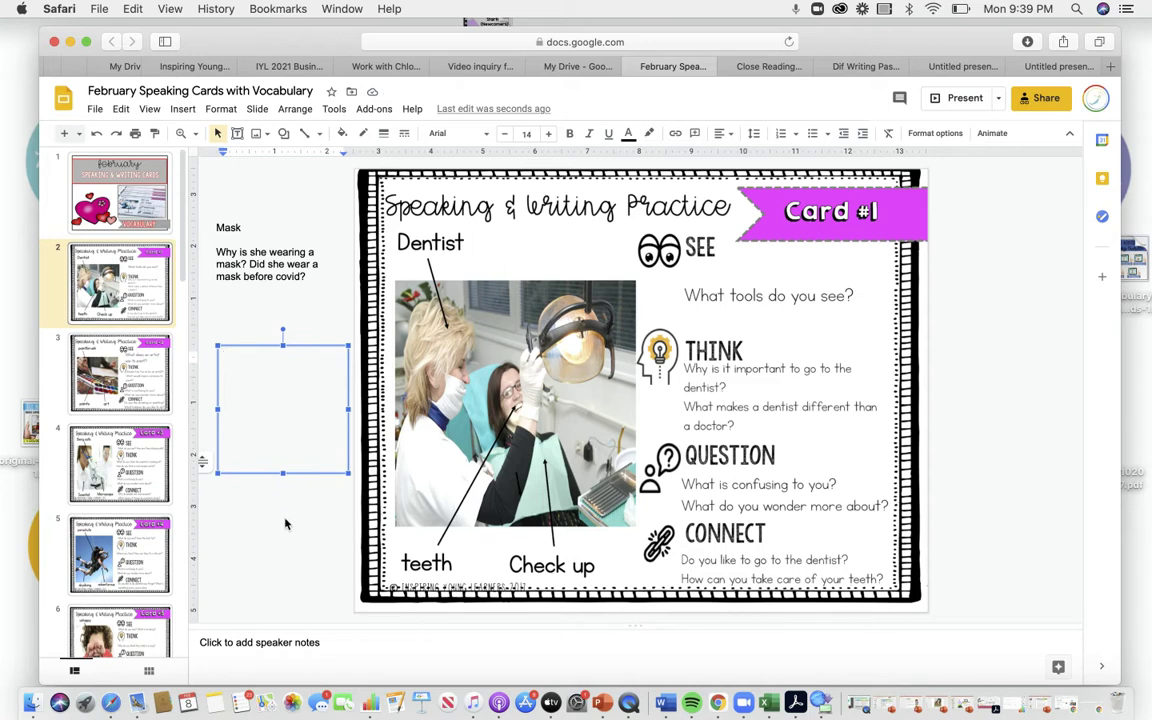
key(Escape)
Look through the February speaking cards from Card #2 to Card #7, and return to the cover slide.
click(118, 386)
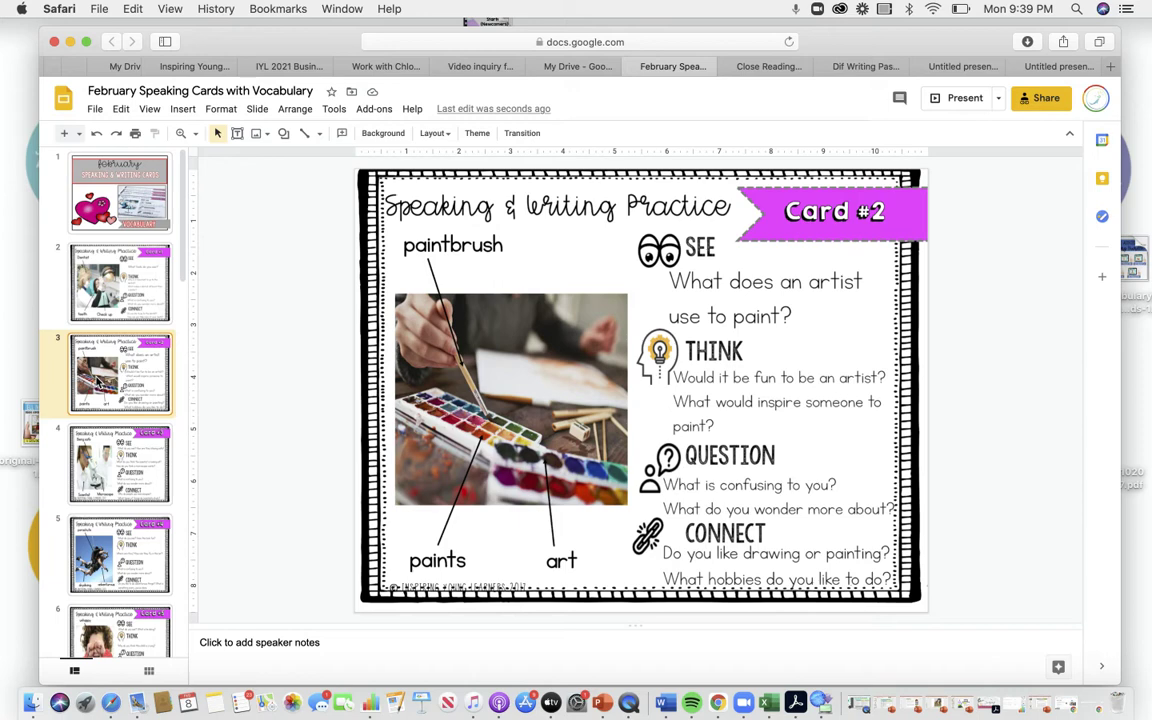
key(Down)
key(Down)
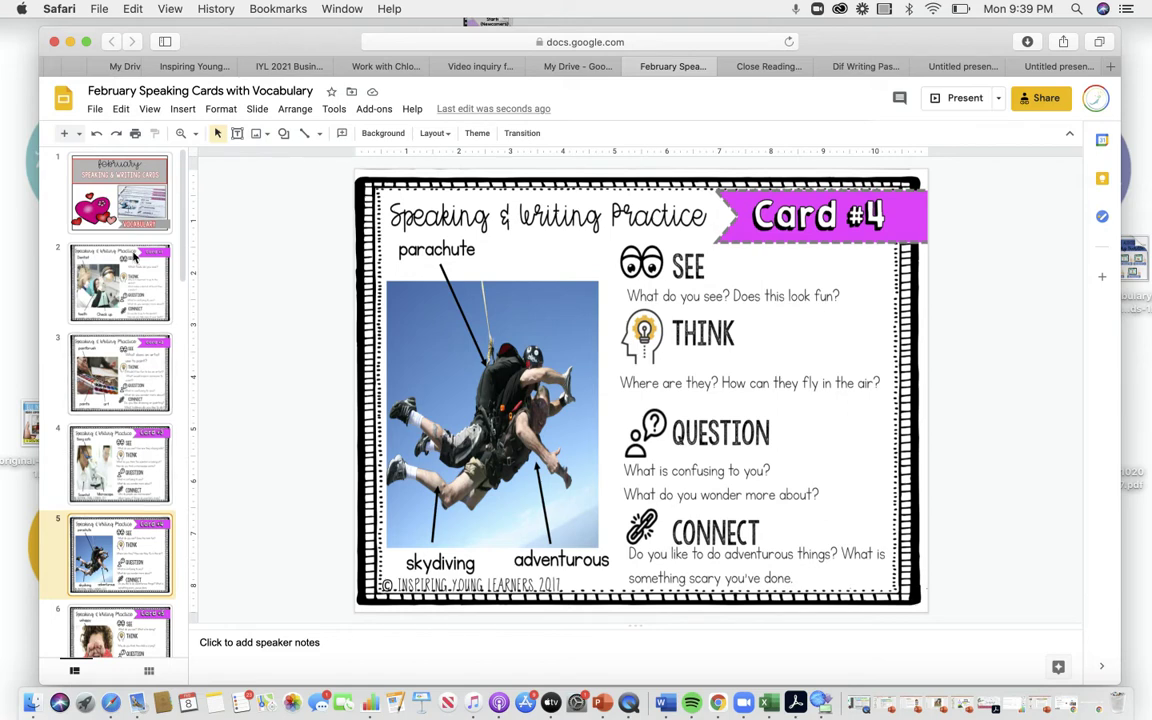
click(128, 190)
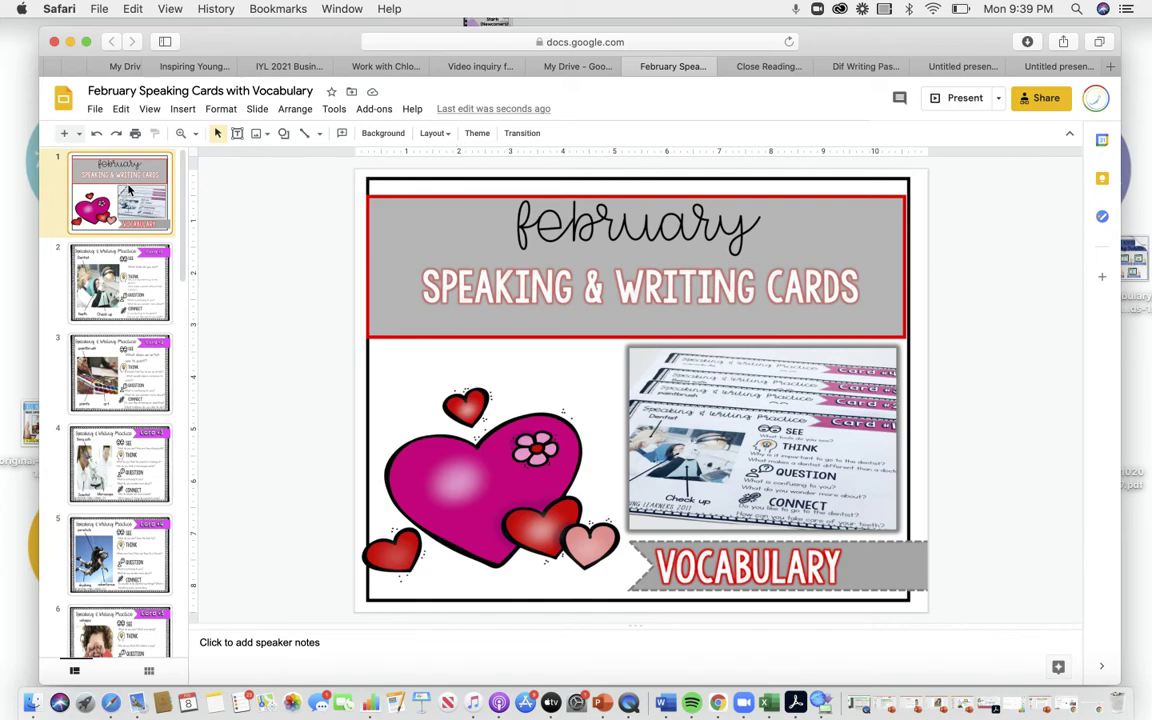
click(118, 288)
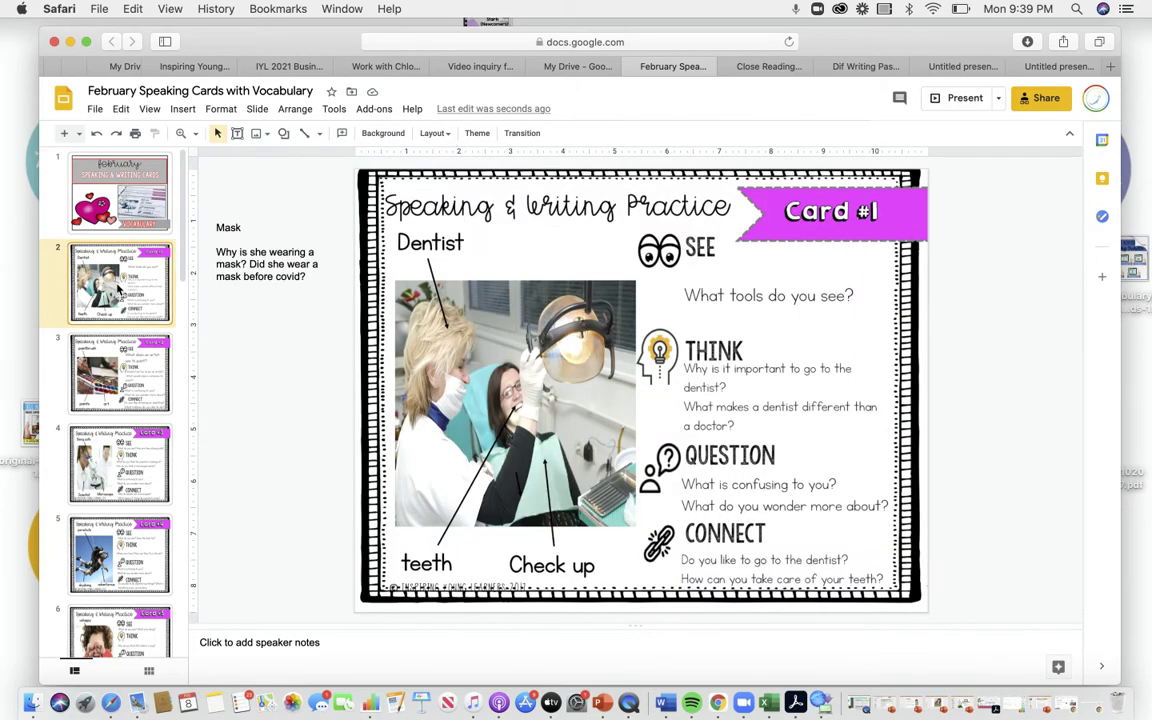
key(Down)
key(Down)
key(Down)
key(Down)
key(Down)
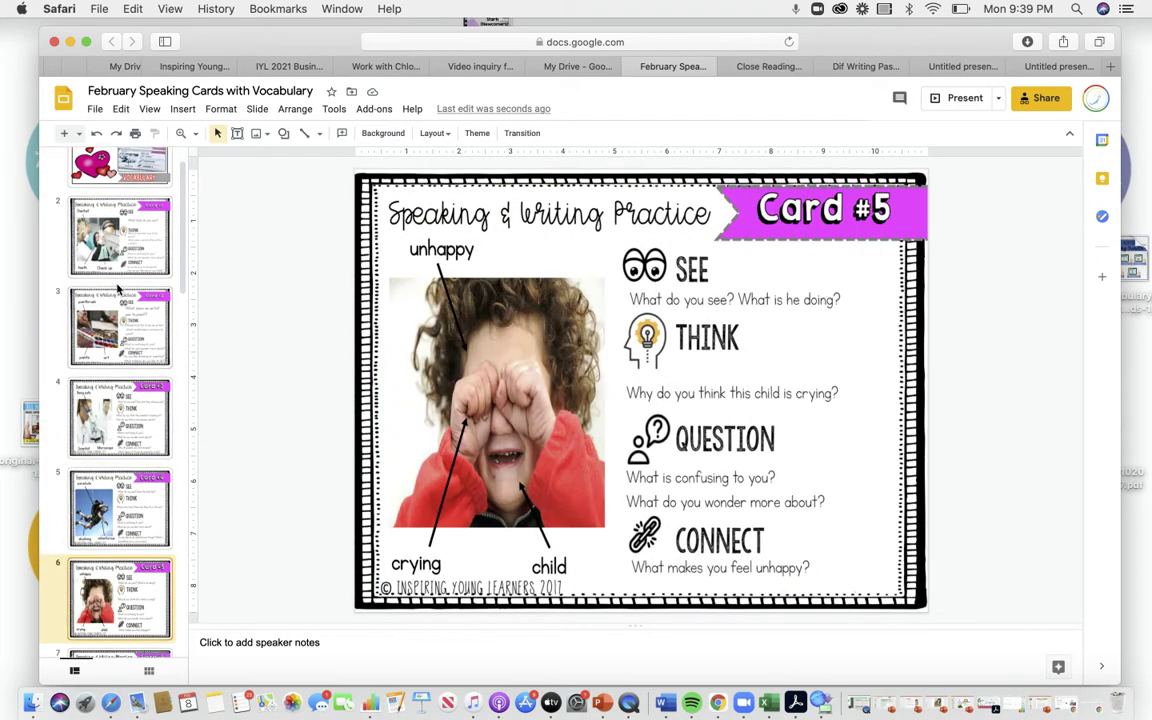
key(Down)
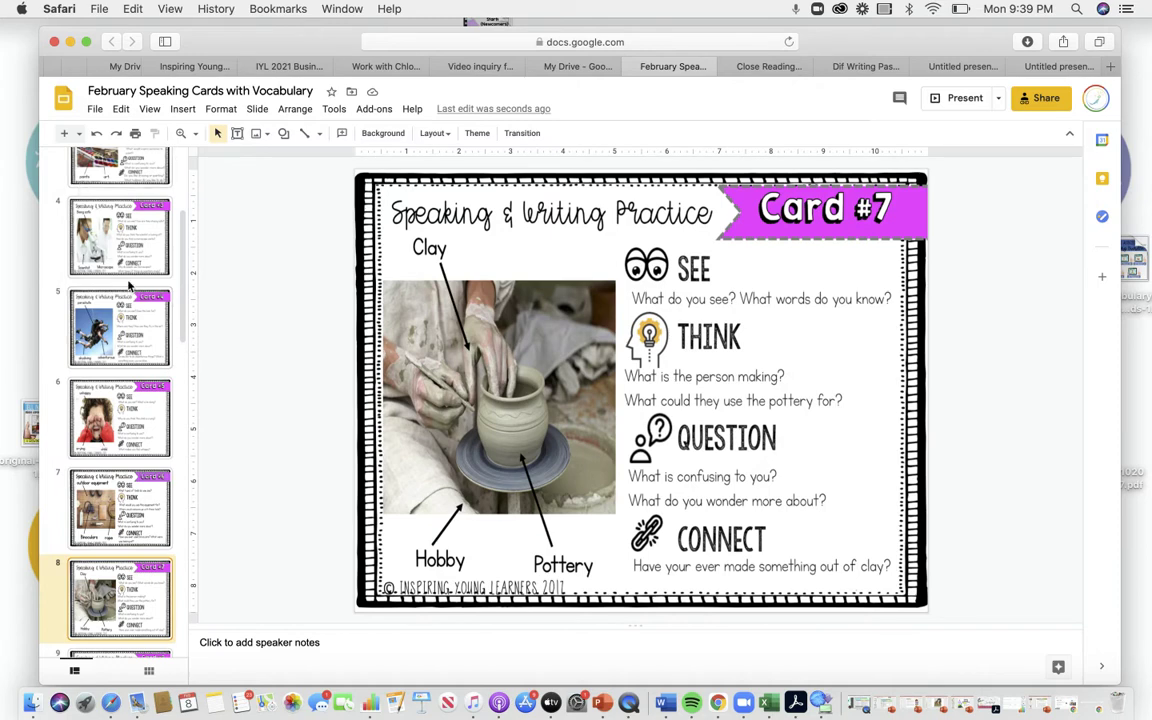
scroll(126, 287, up, 5)
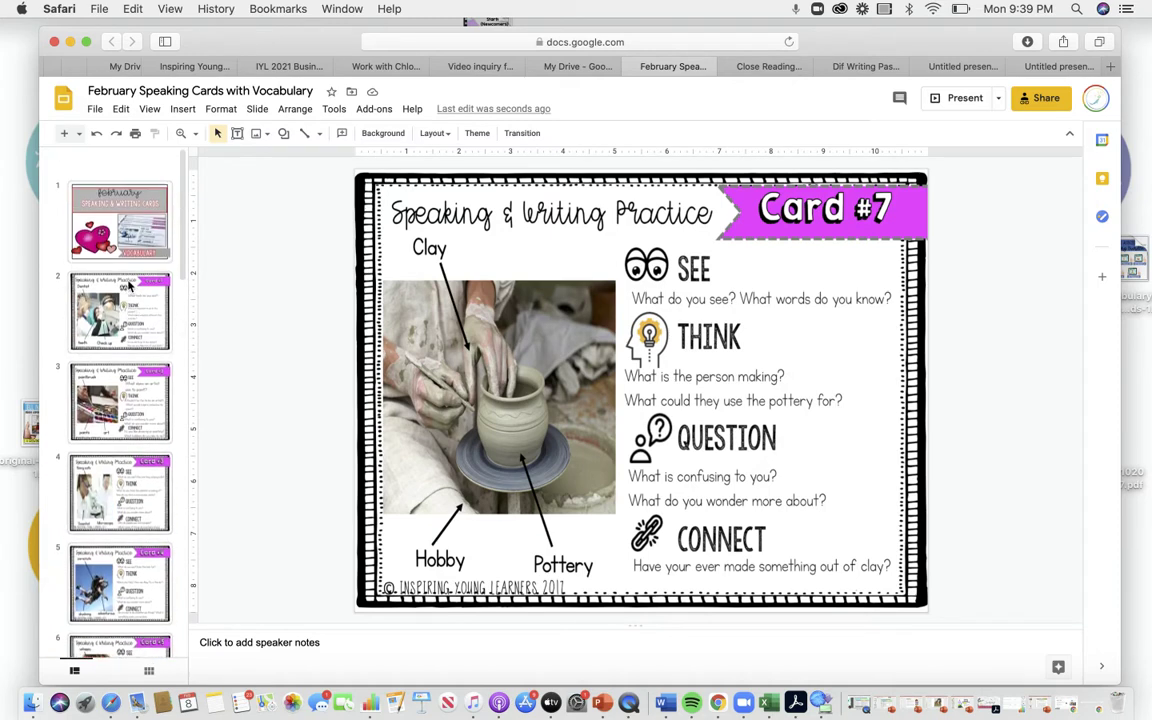
click(117, 193)
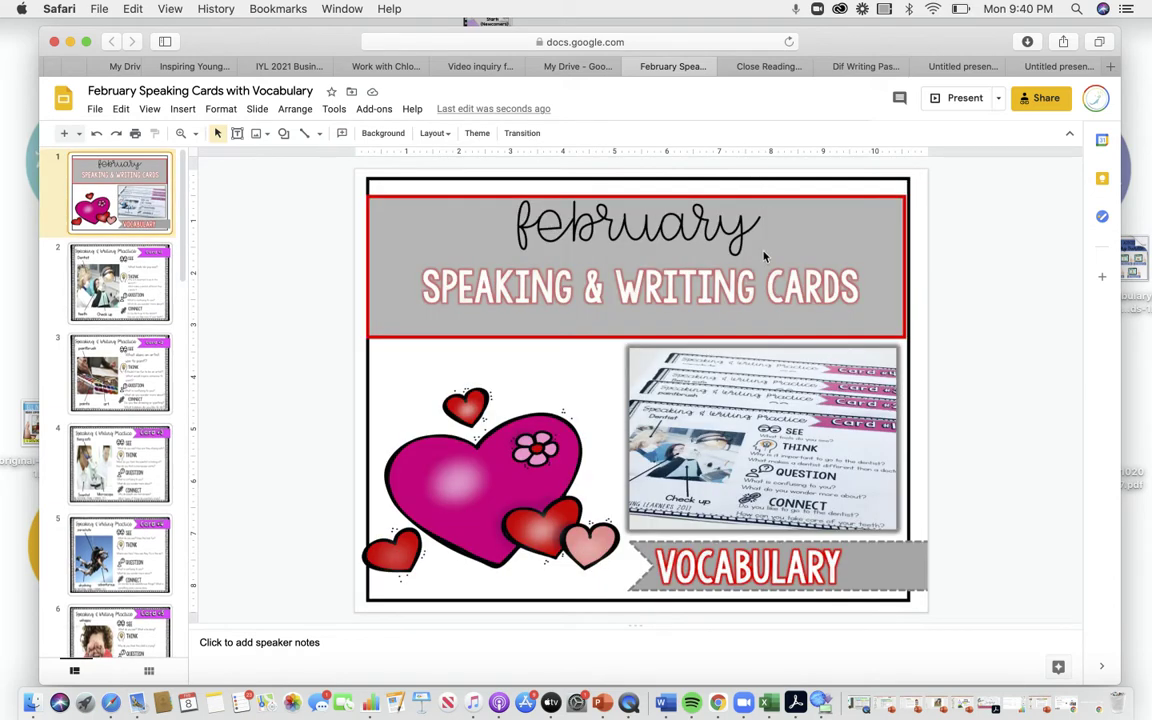
Switch to the Feb Close Reading presentation and review it from the cover to the first Aunt Nora's Chickens slide.
click(770, 67)
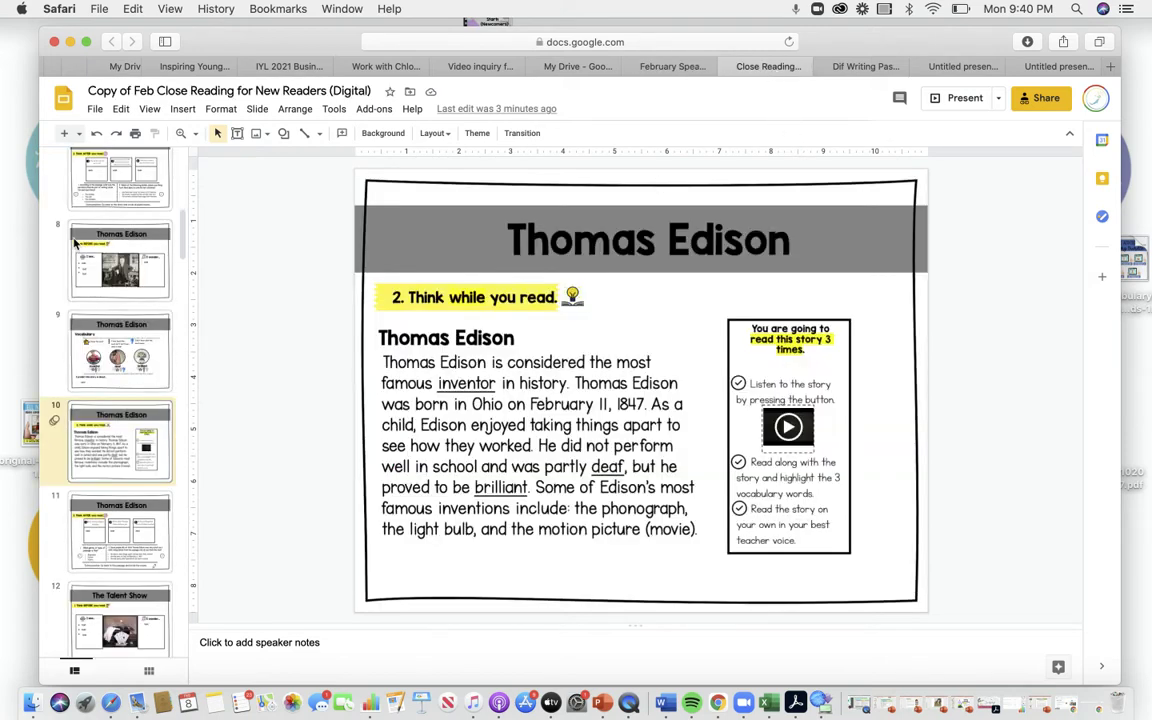
scroll(100, 210, up, 10)
click(99, 200)
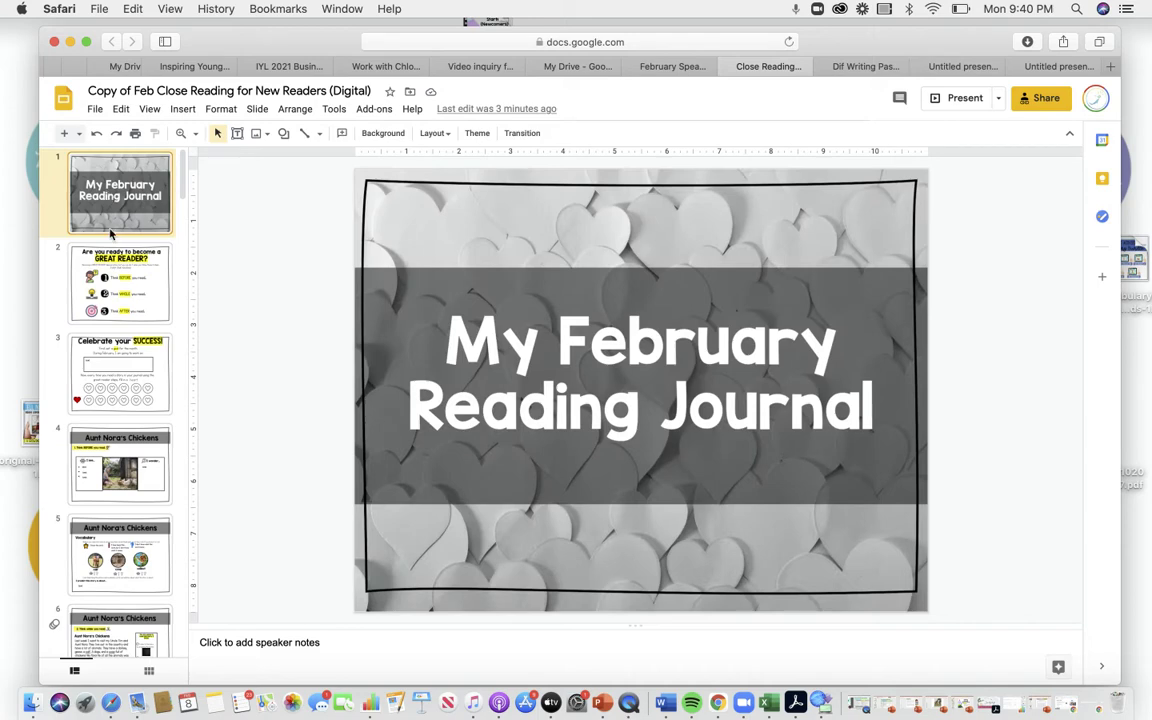
scroll(115, 455, down, 2)
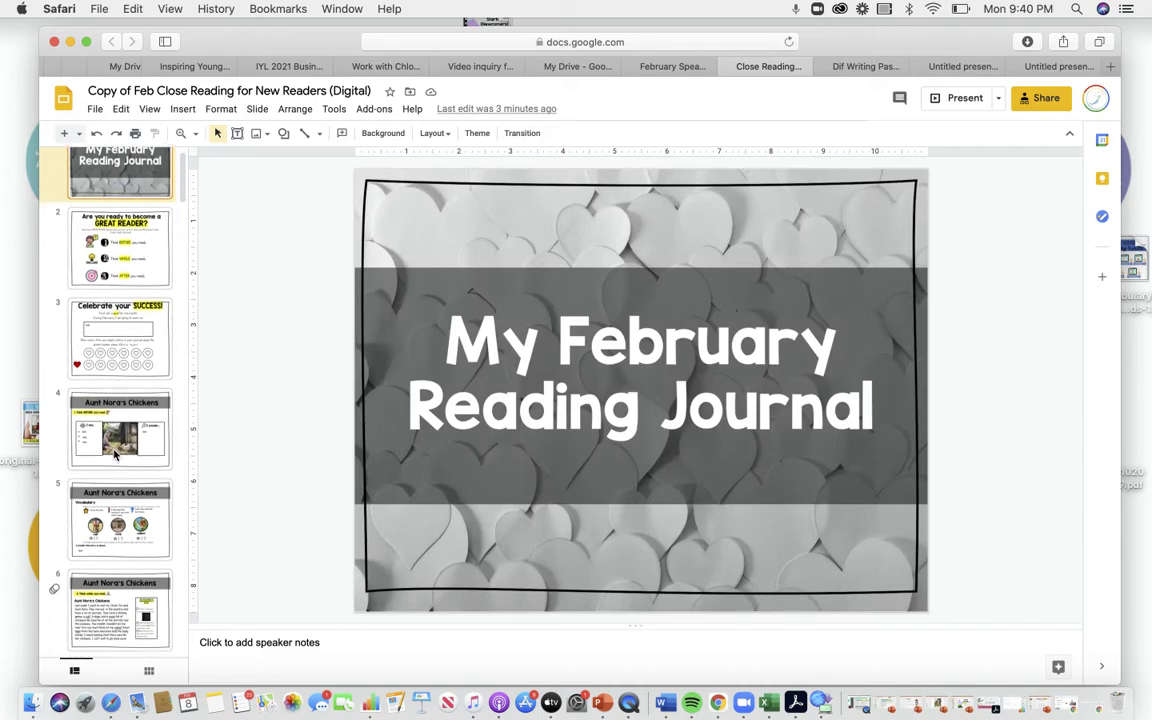
scroll(115, 455, up, 1)
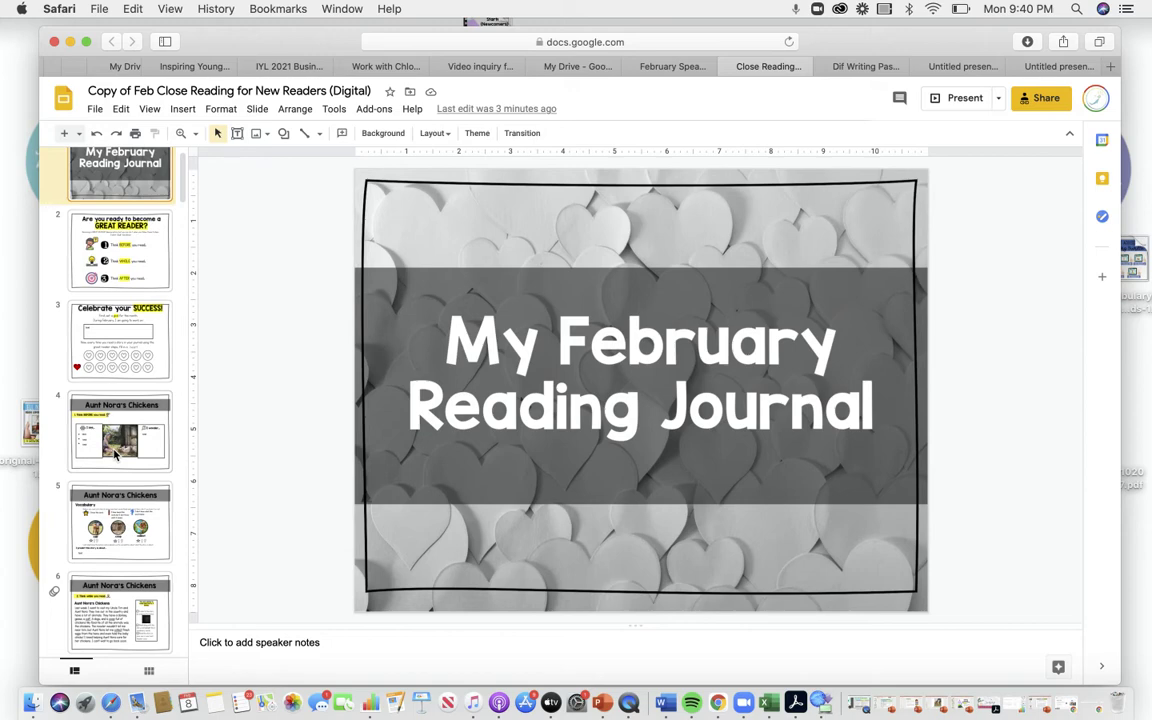
scroll(138, 376, down, 1)
scroll(138, 376, down, 5)
click(127, 330)
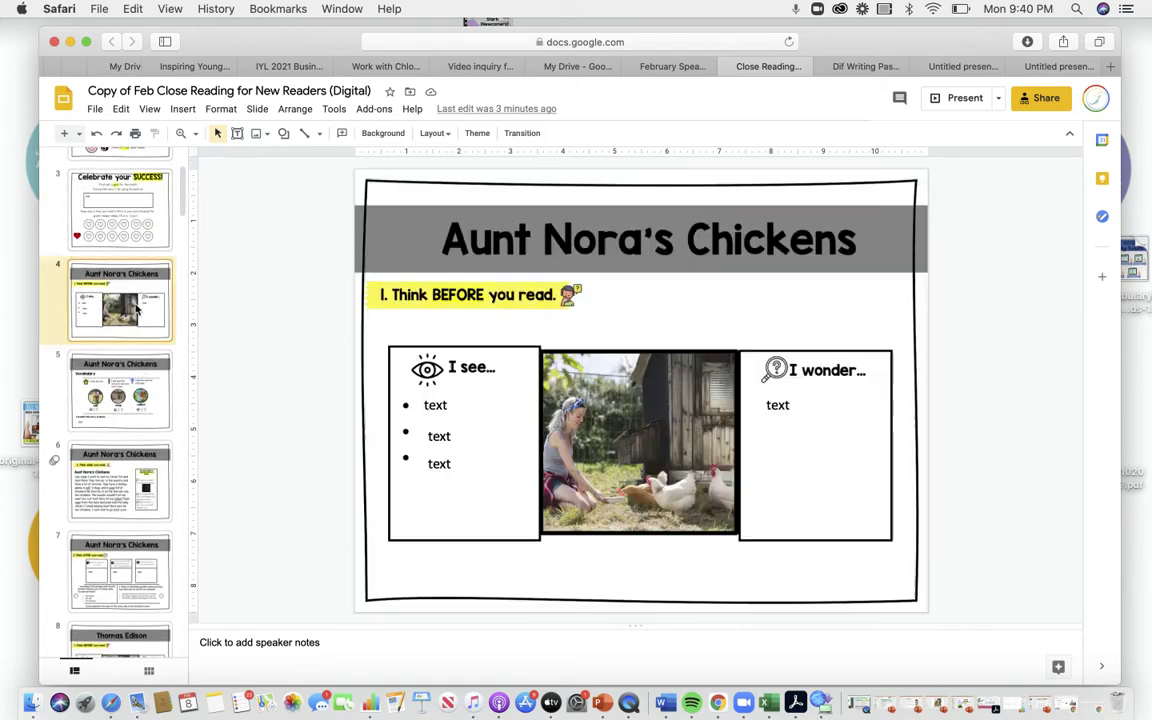
Copy the four Thomas Edison slides, 8 to 11, into the blank untitled presentation and delete its empty first slide.
scroll(122, 390, down, 8)
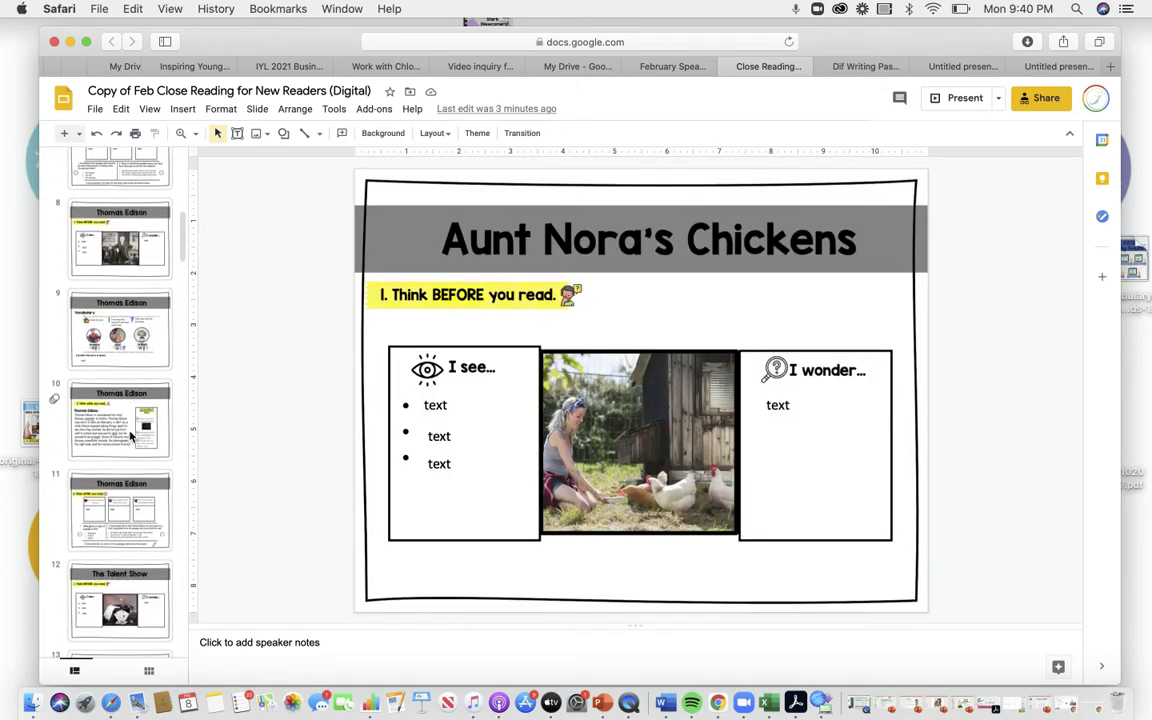
click(118, 228)
shift+click(120, 320)
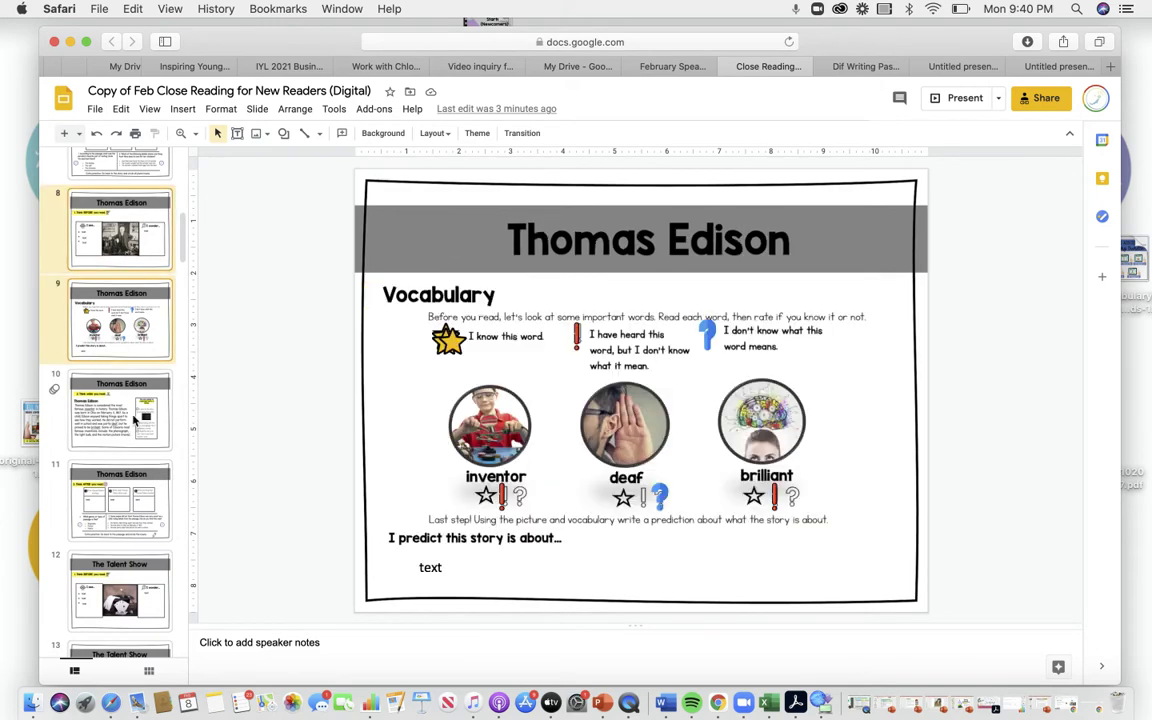
shift+click(133, 432)
shift+click(125, 468)
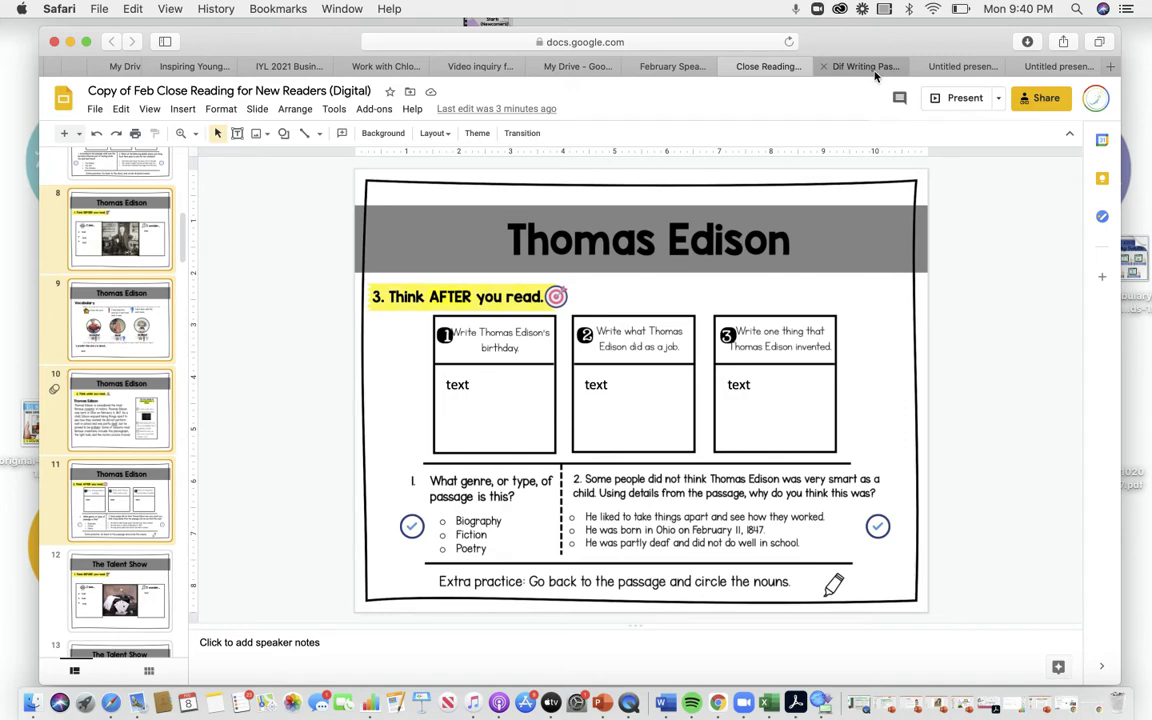
key(ctrl+Tab)
key(ctrl+Tab)
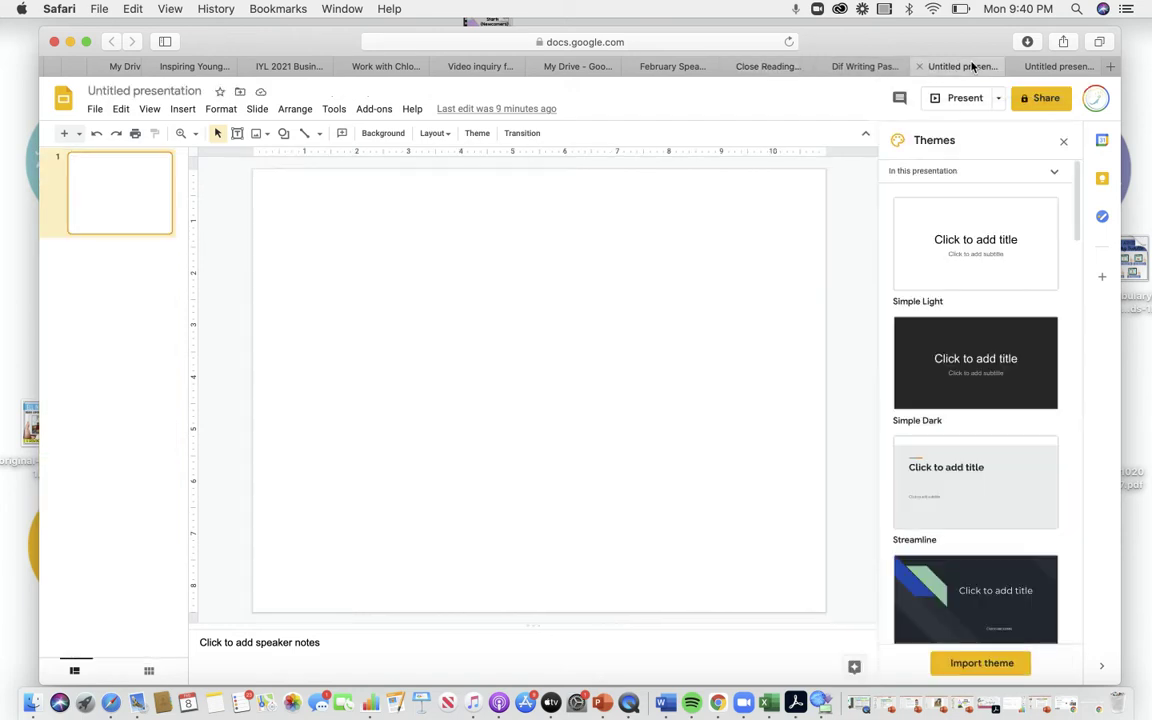
click(112, 197)
key(super+v)
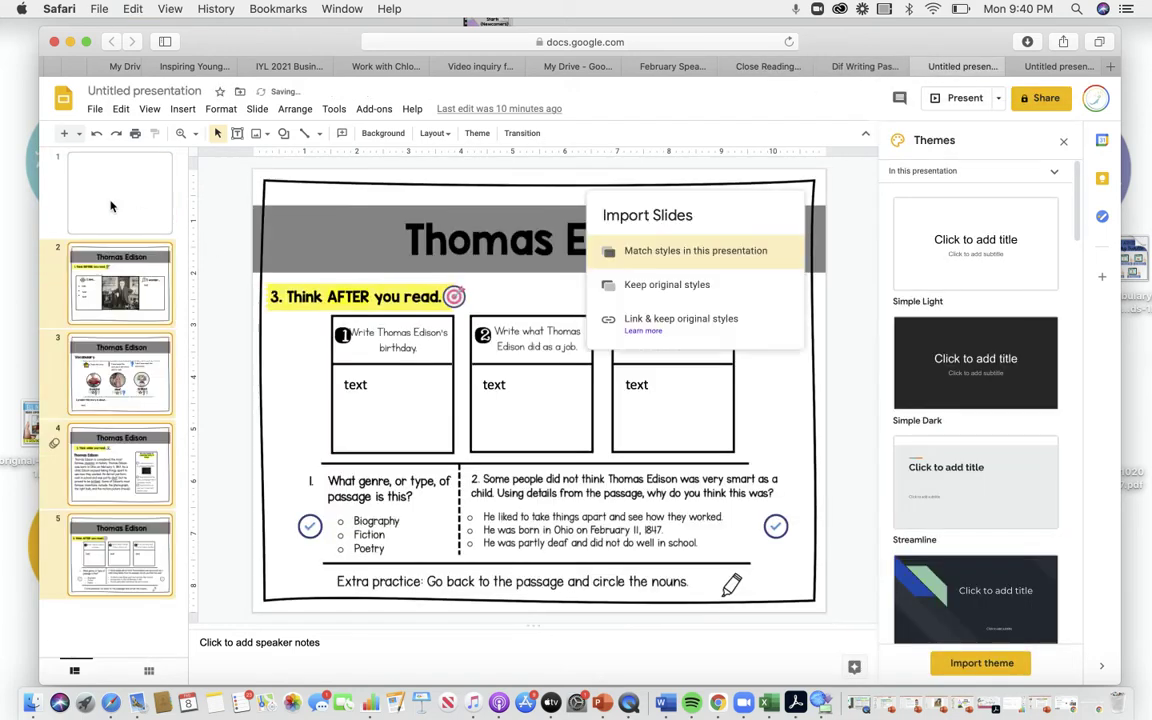
click(112, 197)
key(Delete)
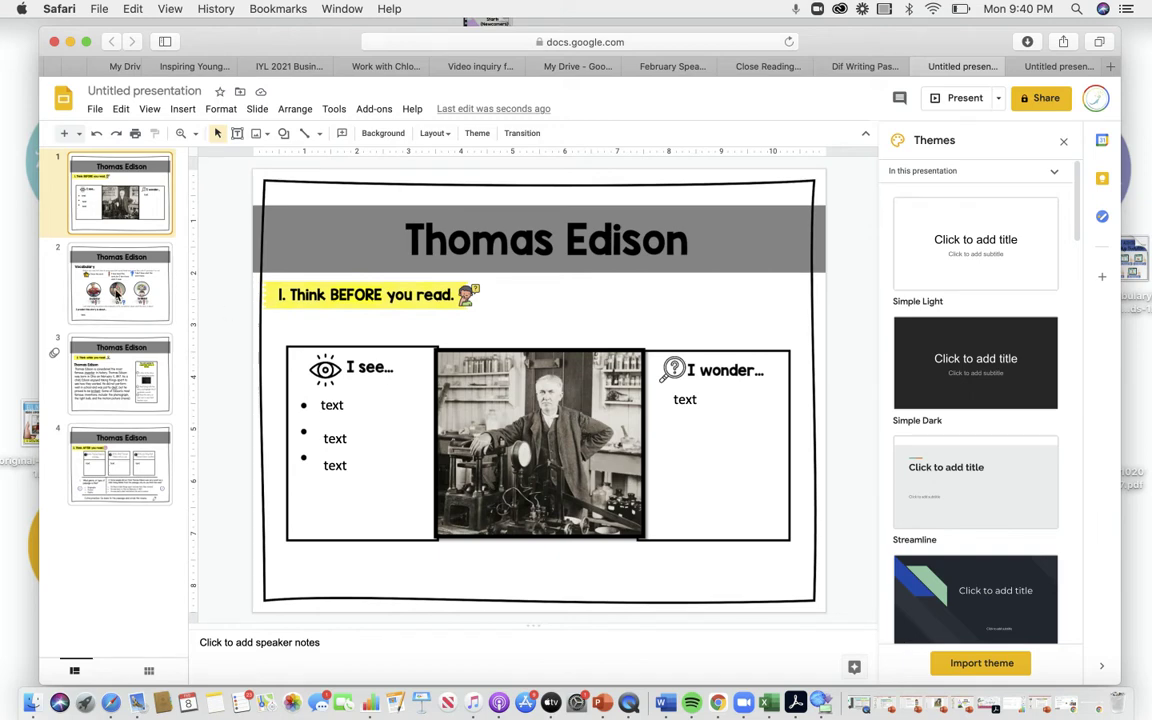
On the Thomas Edison Vocabulary slide, move the coloured rating symbols off the three words back to the rating key.
click(108, 266)
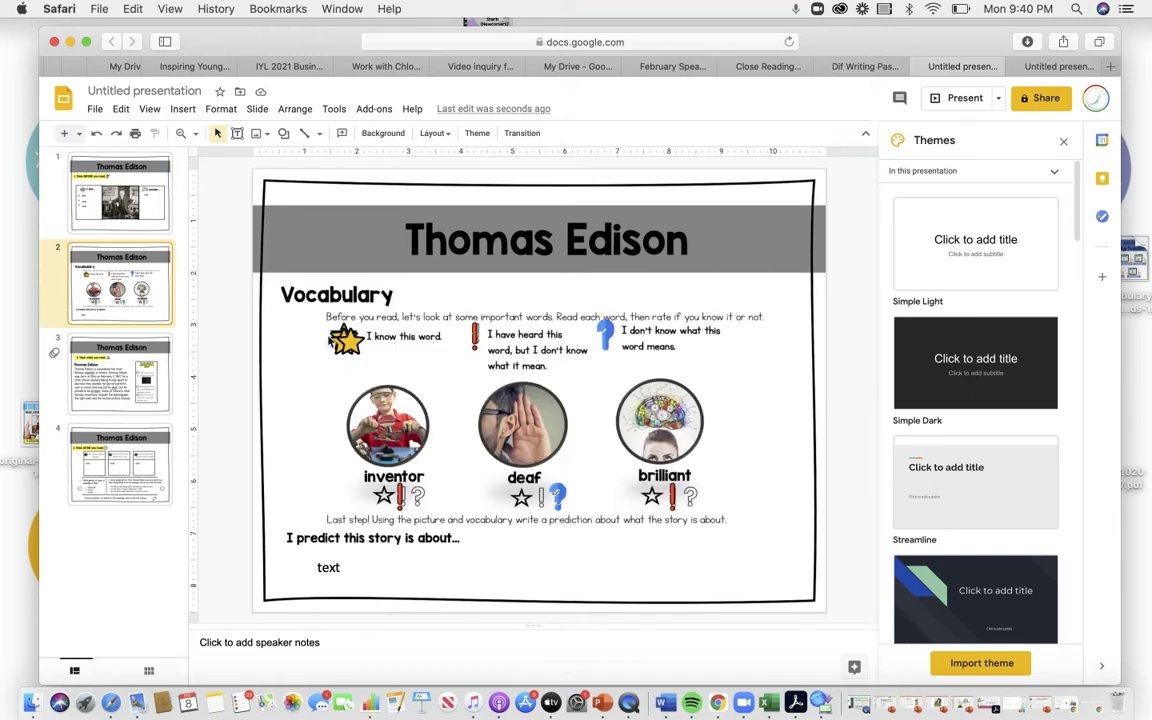
drag(402, 493, 478, 338)
drag(557, 494, 605, 332)
drag(672, 494, 477, 348)
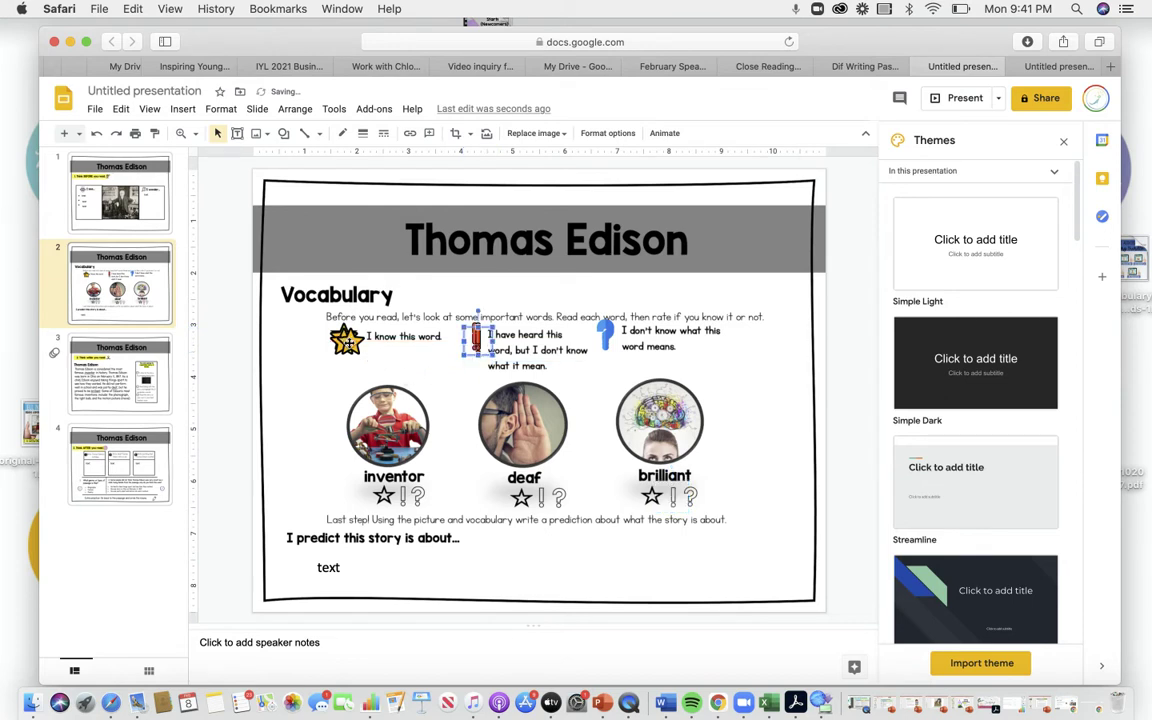
Rate the vocabulary words by placing a star under inventor, a red exclamation mark under deaf and a blue question mark under brilliant.
click(345, 340)
drag(345, 445, 384, 494)
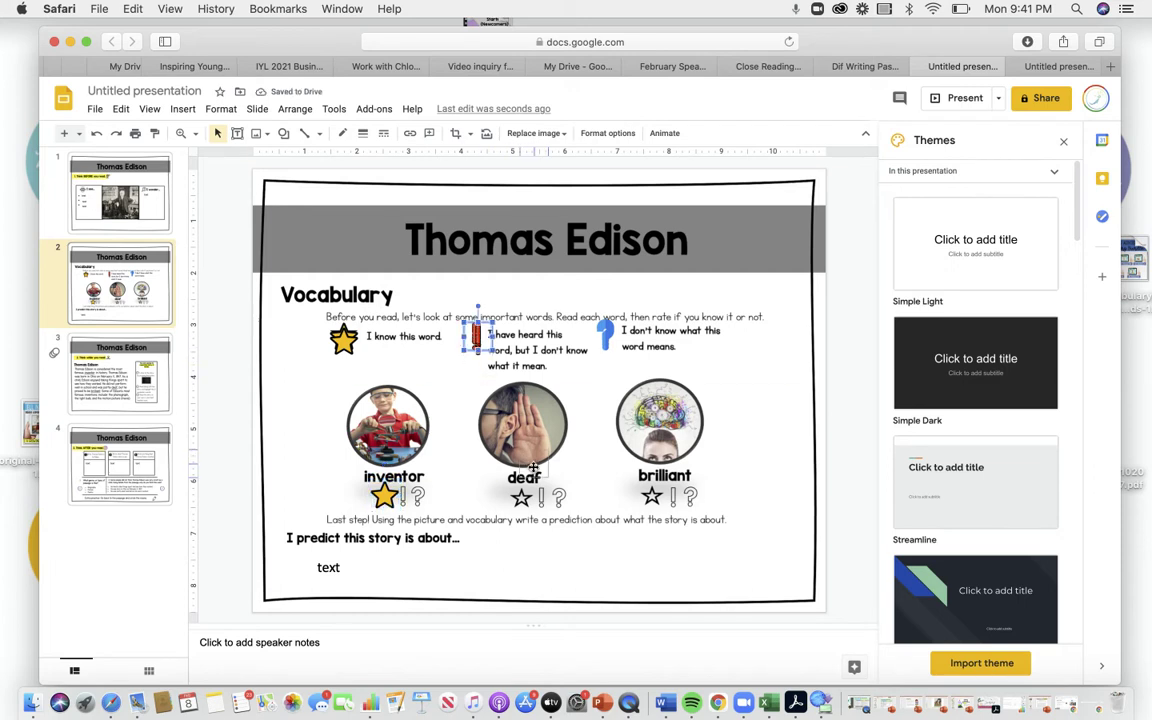
drag(476, 340, 541, 500)
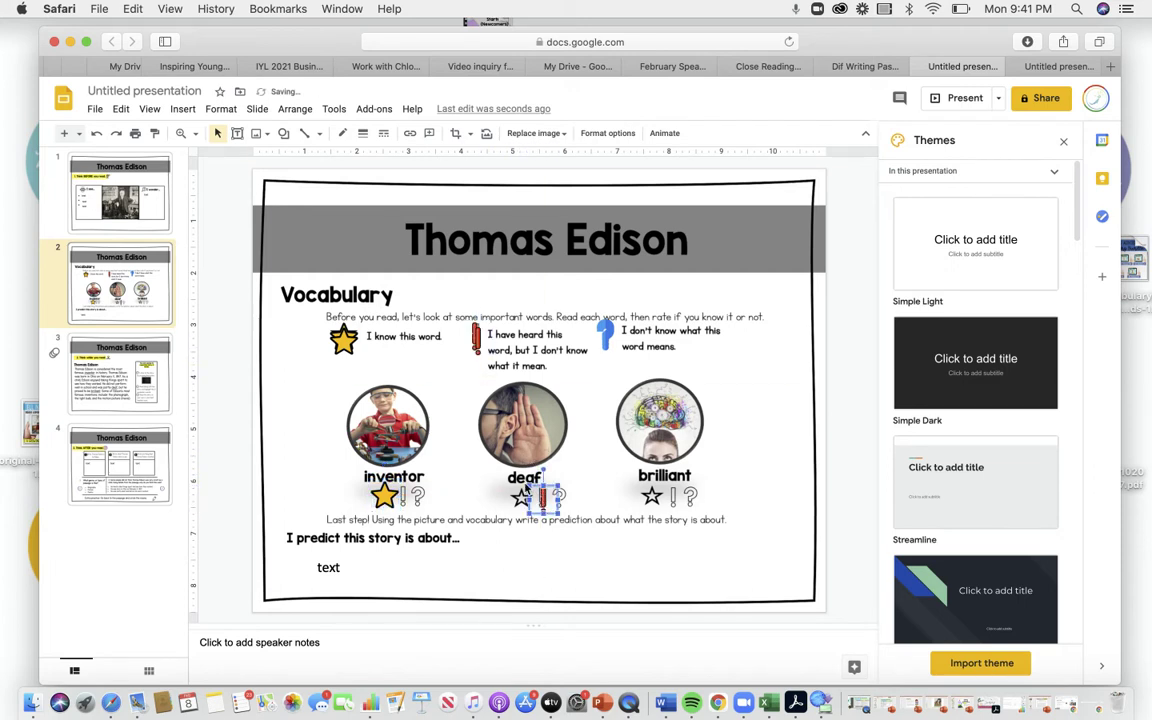
drag(606, 335, 688, 492)
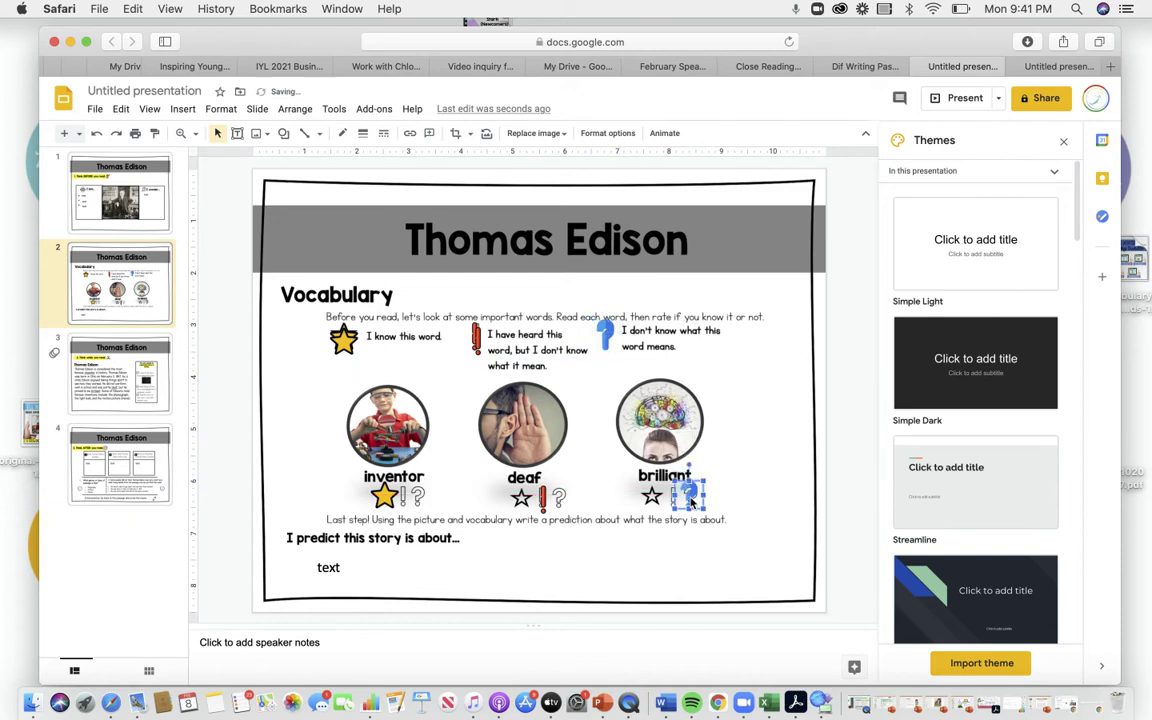
click(740, 482)
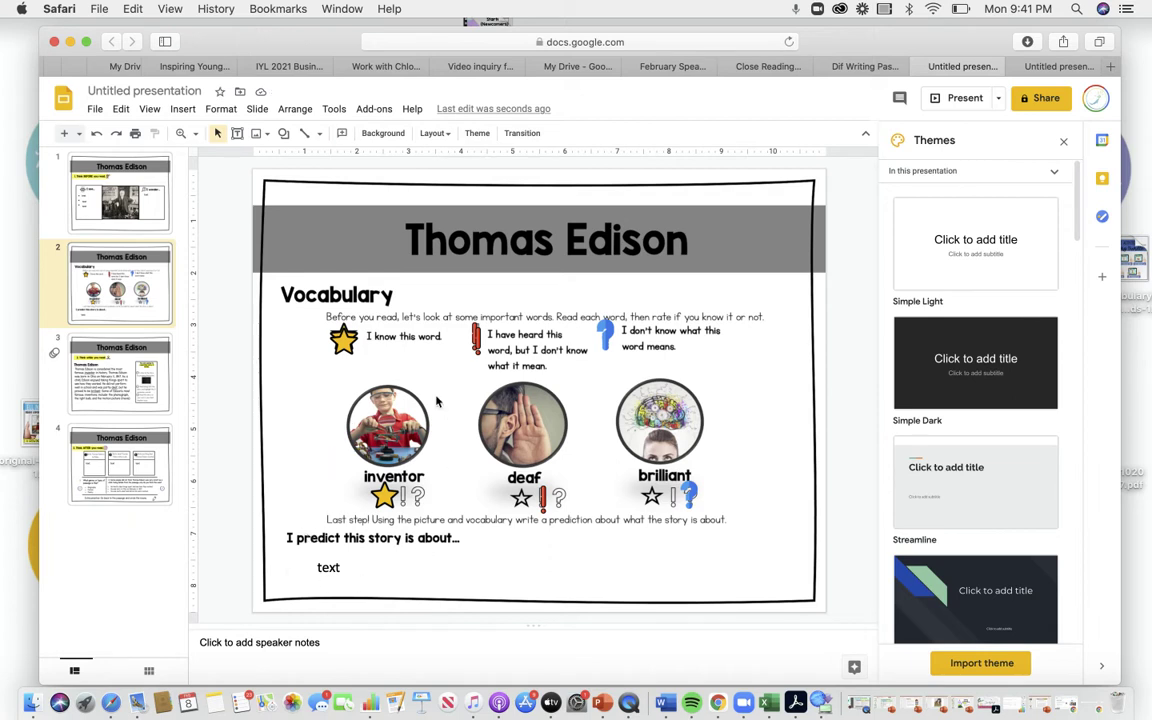
On the "Think AFTER you read" slide, move the check marks onto Biography and "He was partly deaf and did not do well in school.".
click(130, 220)
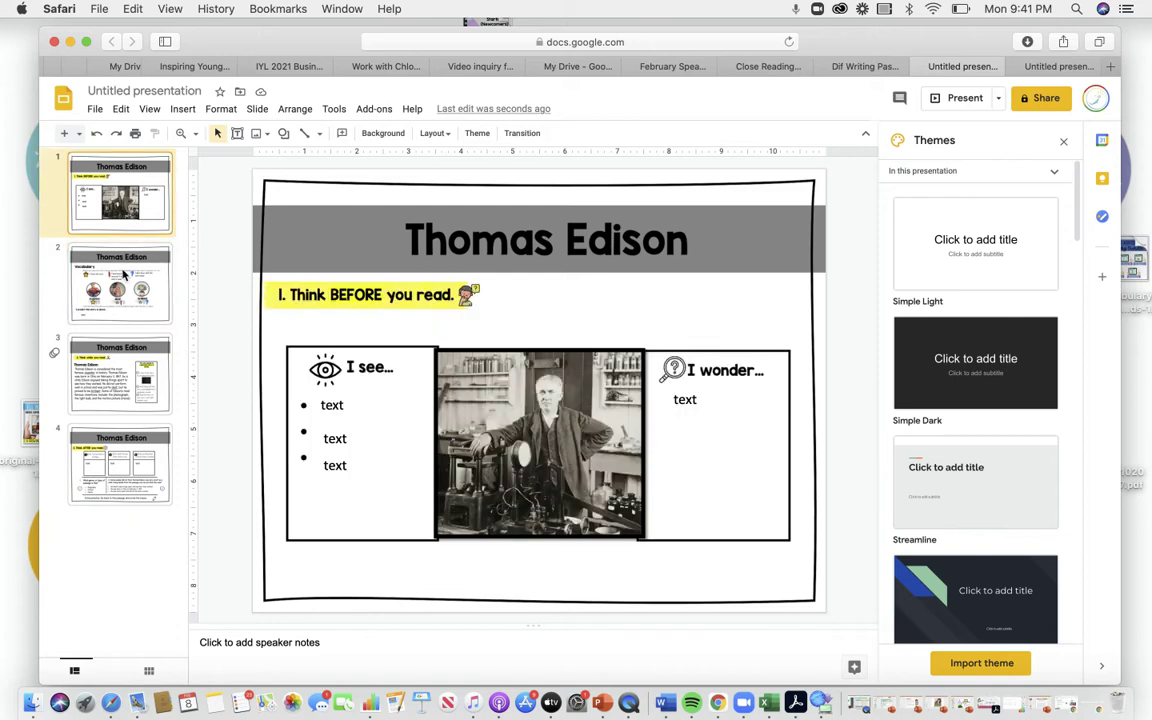
click(124, 274)
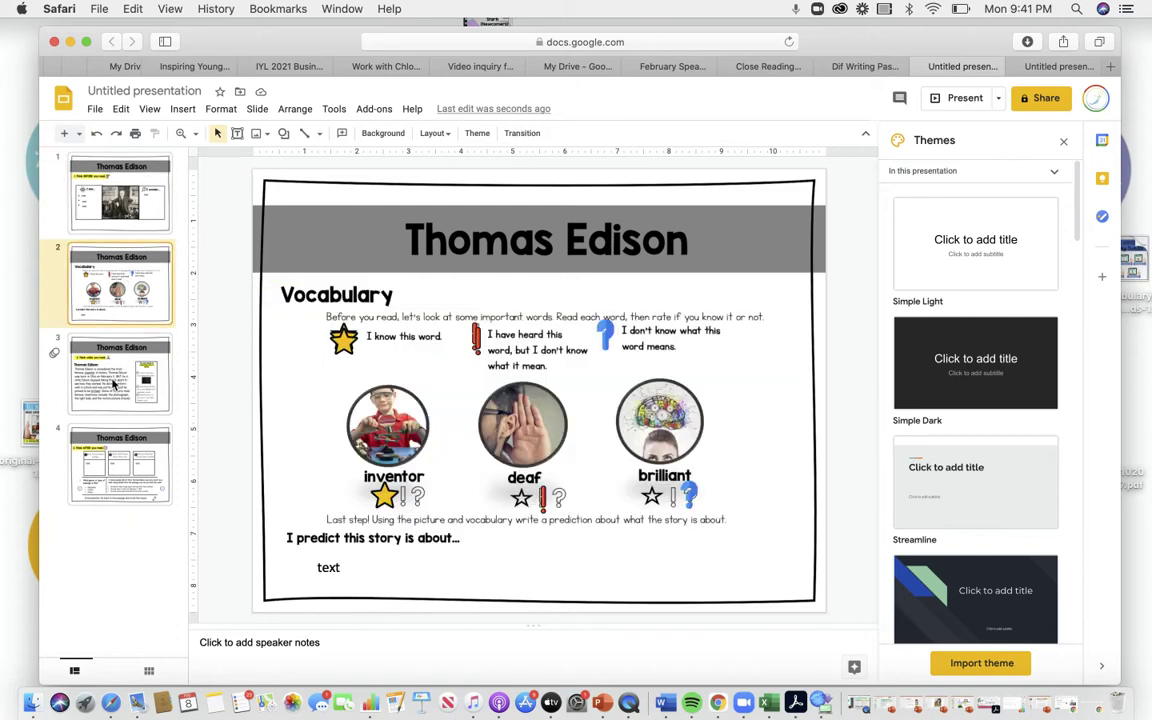
click(113, 384)
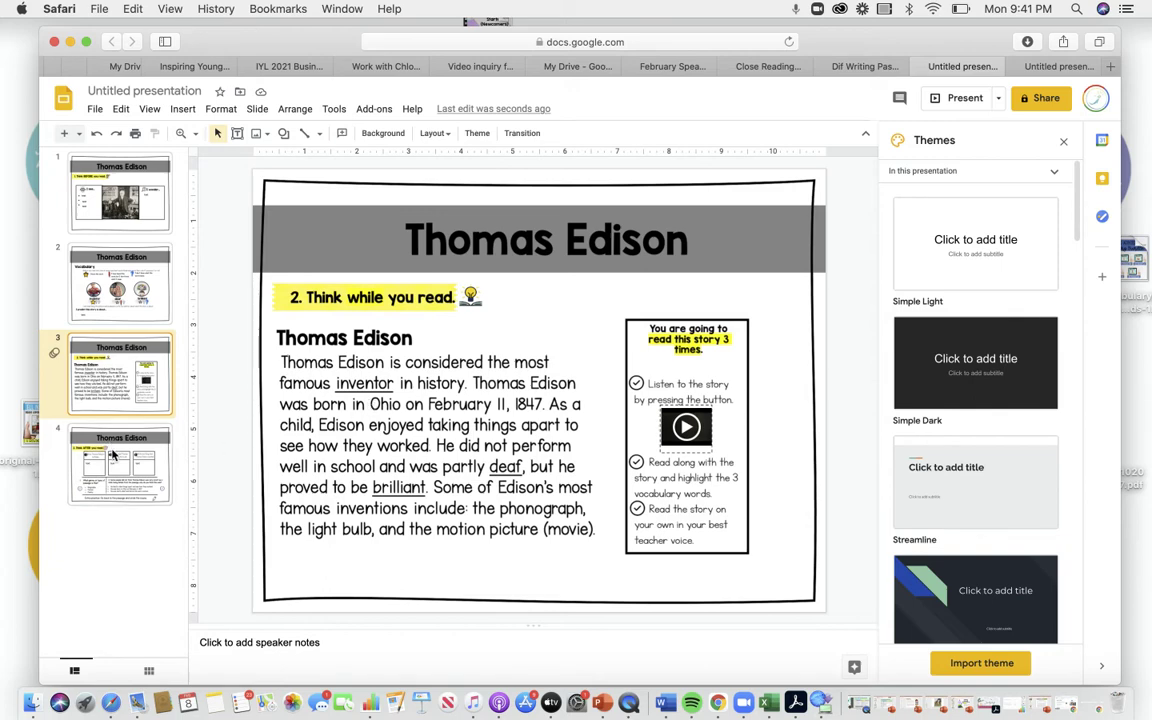
click(142, 466)
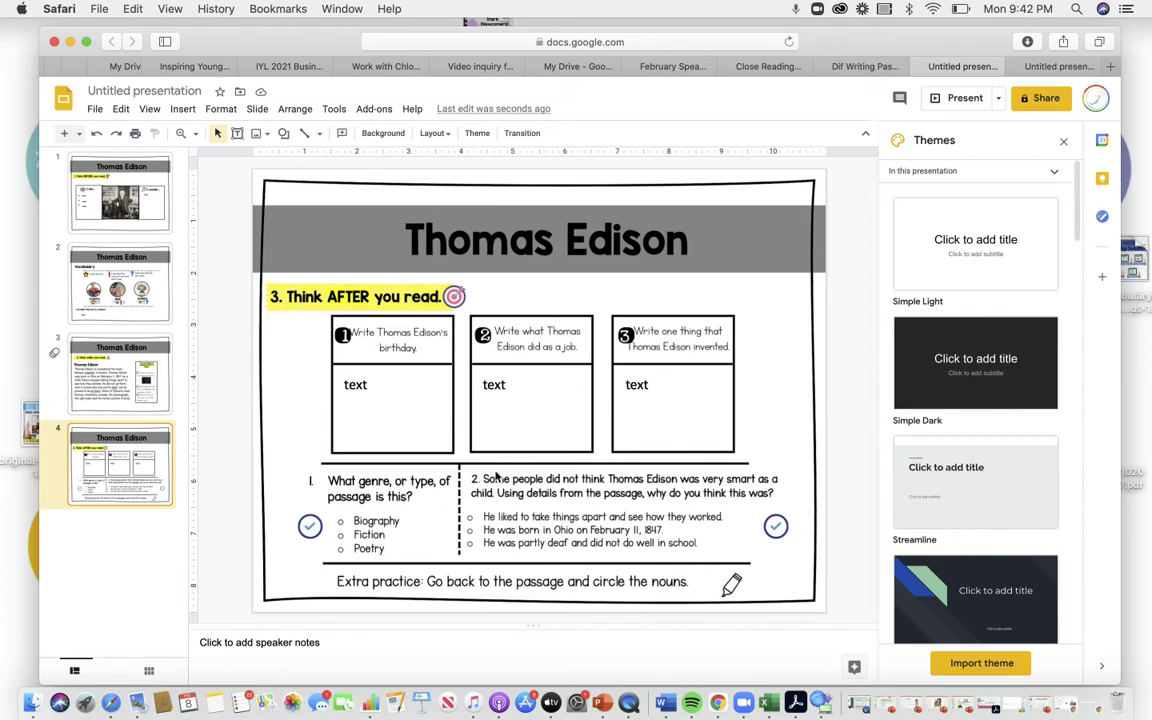
click(318, 524)
drag(336, 522, 345, 525)
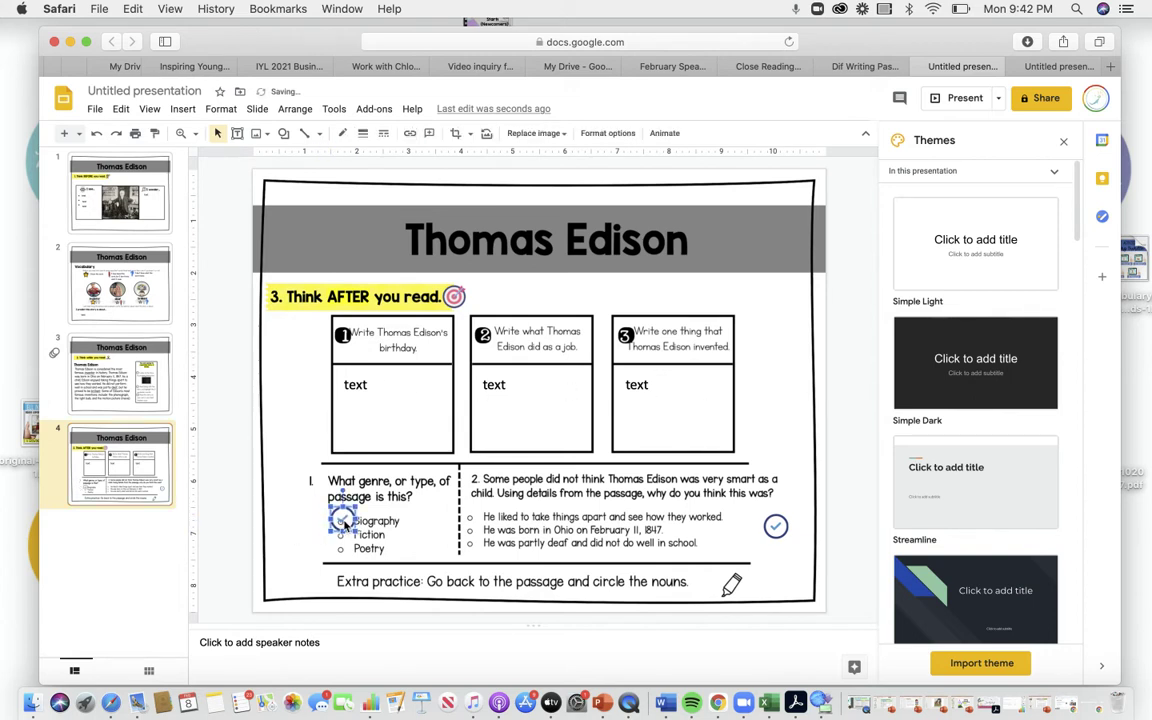
drag(774, 527, 474, 551)
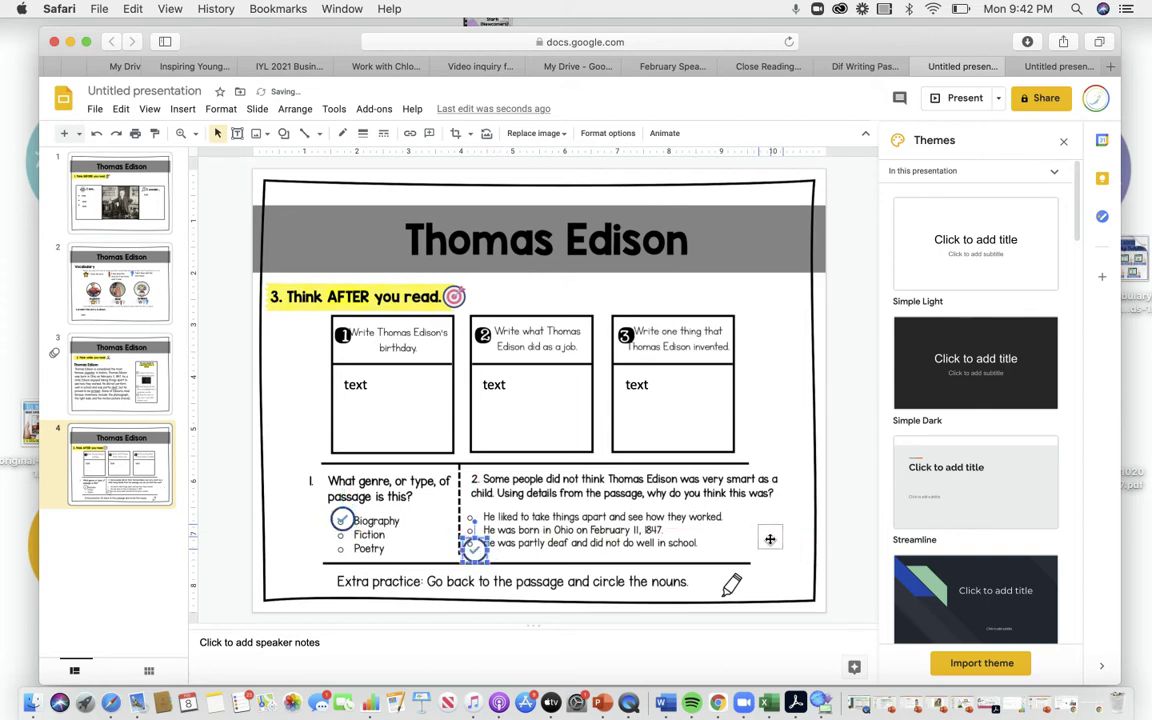
On the "Think AFTER you read" slide, move both check marks off the answers and back beside the two questions.
key(super+z)
click(343, 517)
drag(343, 517, 306, 525)
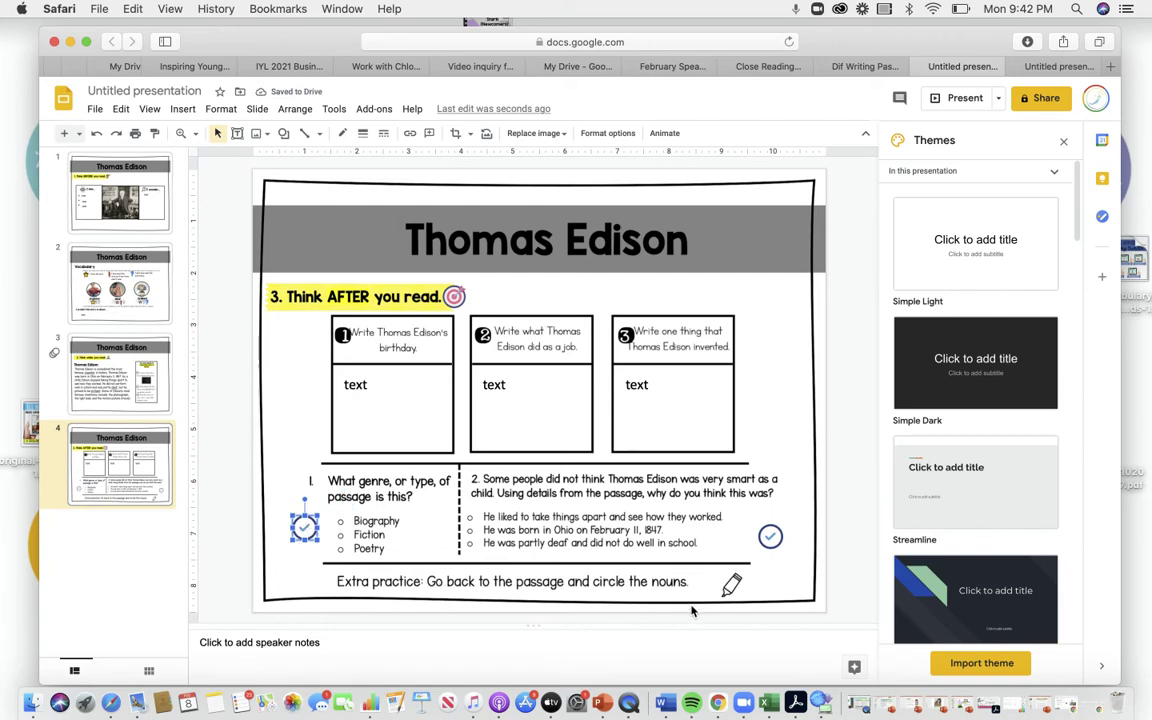
On the "Think while you read" slide, draw an oval over the word inventor, try it over Thomas Edison in the passage, and delete it.
click(103, 378)
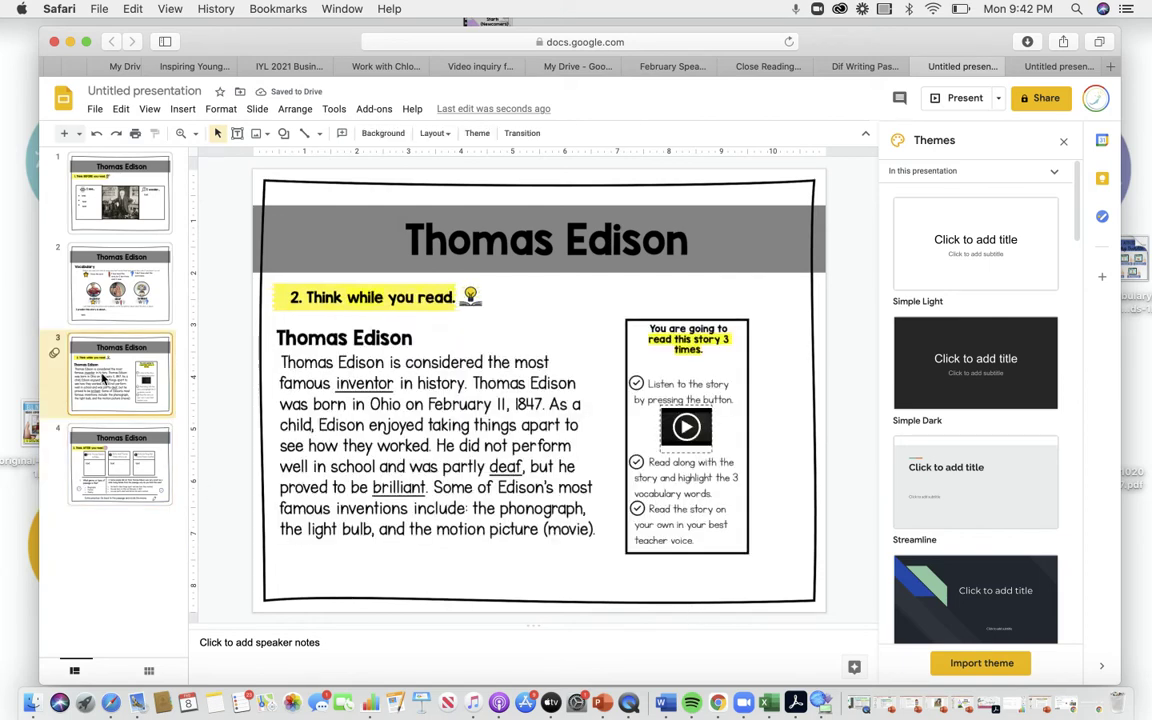
click(283, 133)
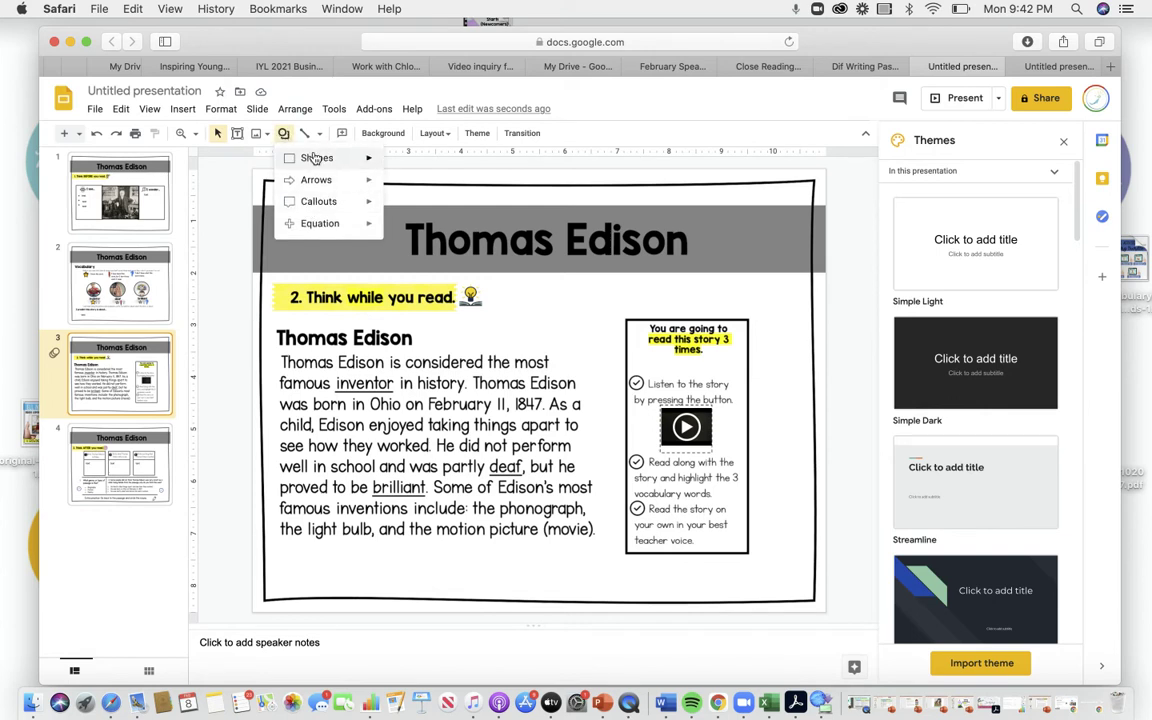
mouse_move(292, 155)
click(358, 180)
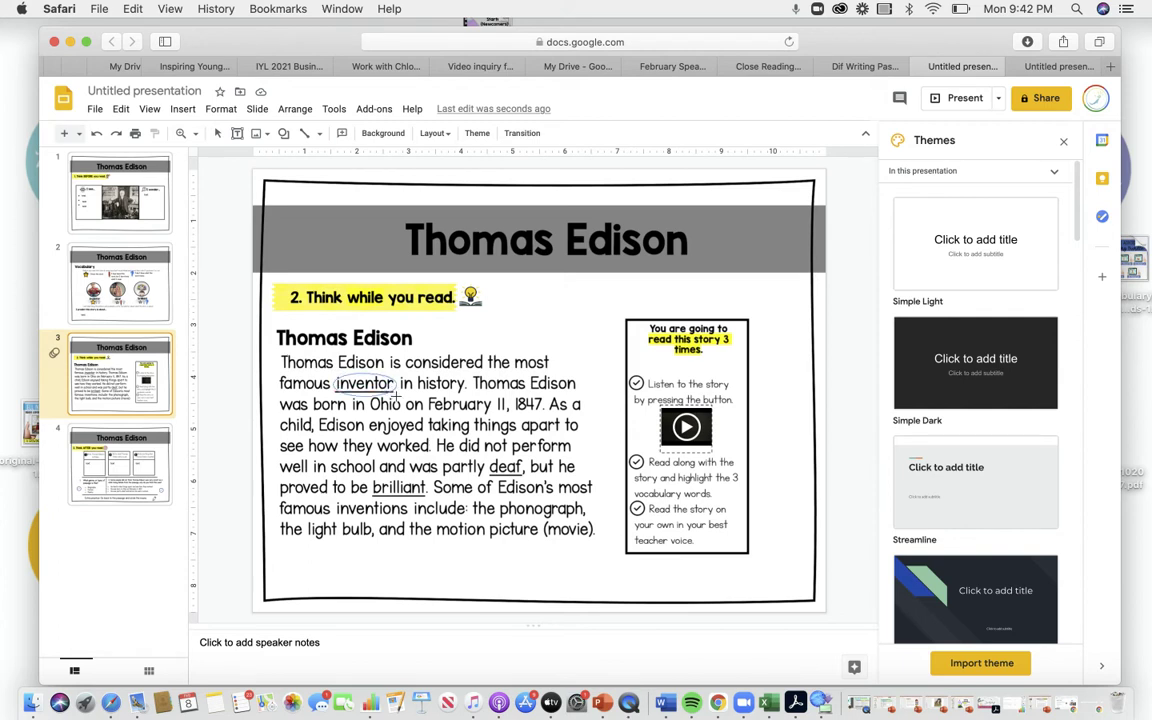
drag(333, 376, 398, 392)
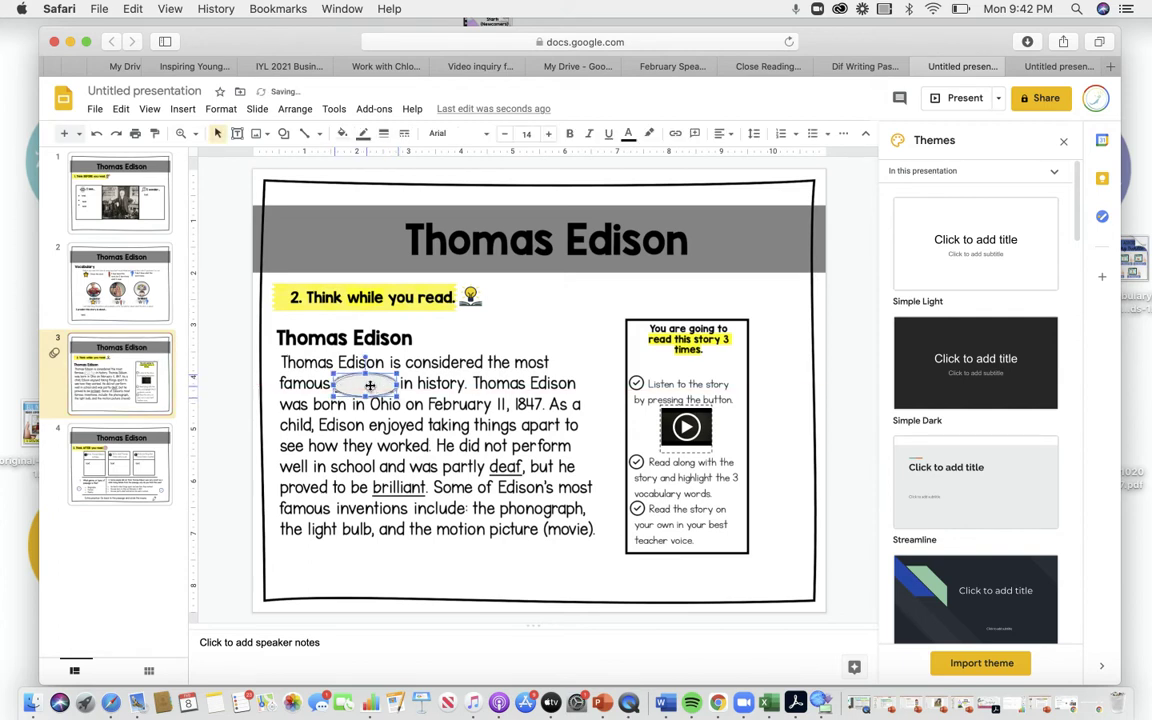
drag(345, 358, 384, 377)
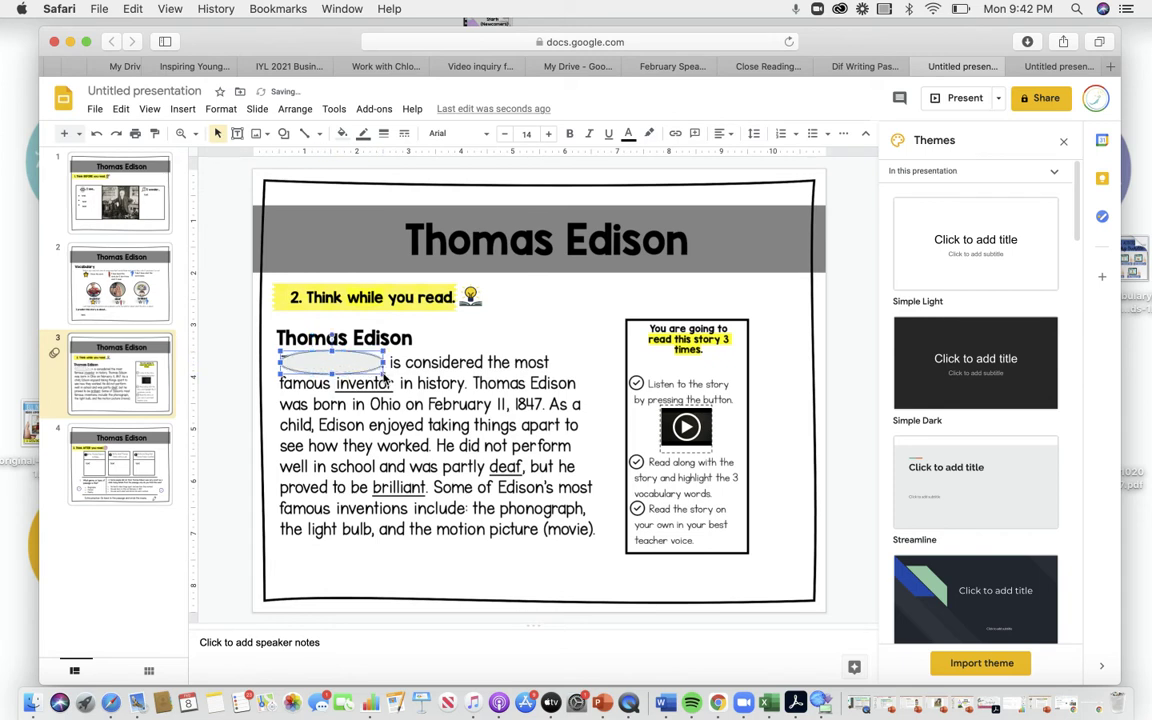
key(Delete)
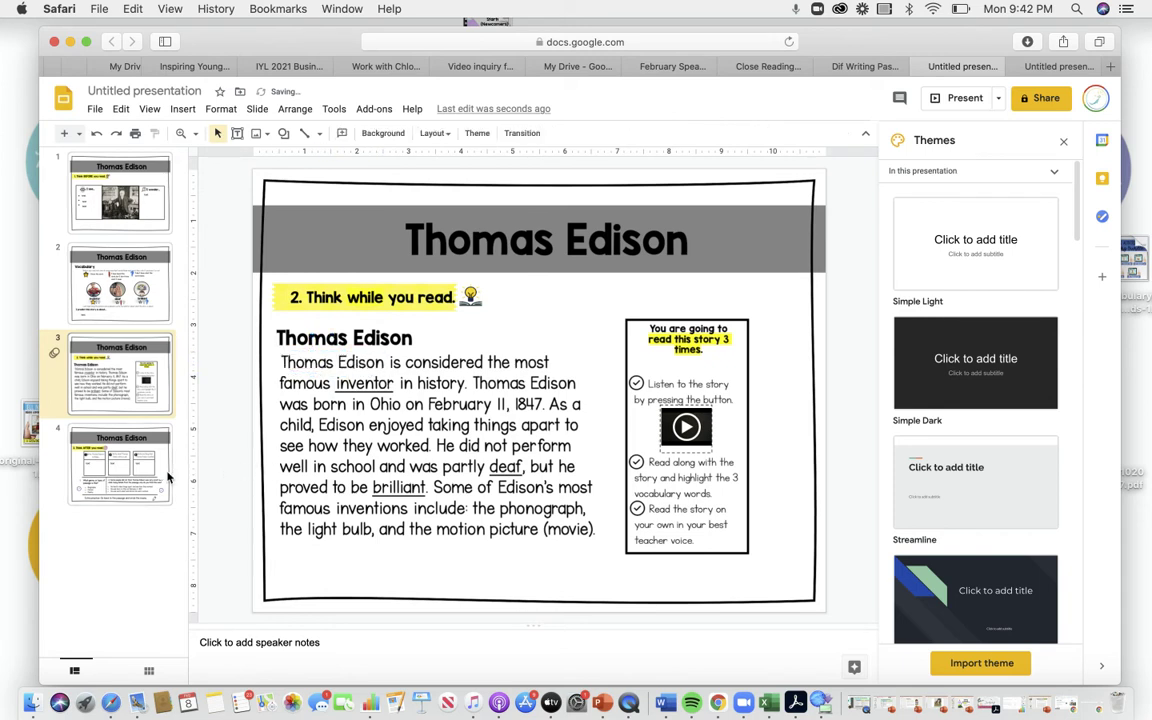
Copy the Level 1 and 2 Thomas Edison page, slide 3 of Copy of Feb Dif Writing Passages, into the blank portrait presentation.
click(124, 183)
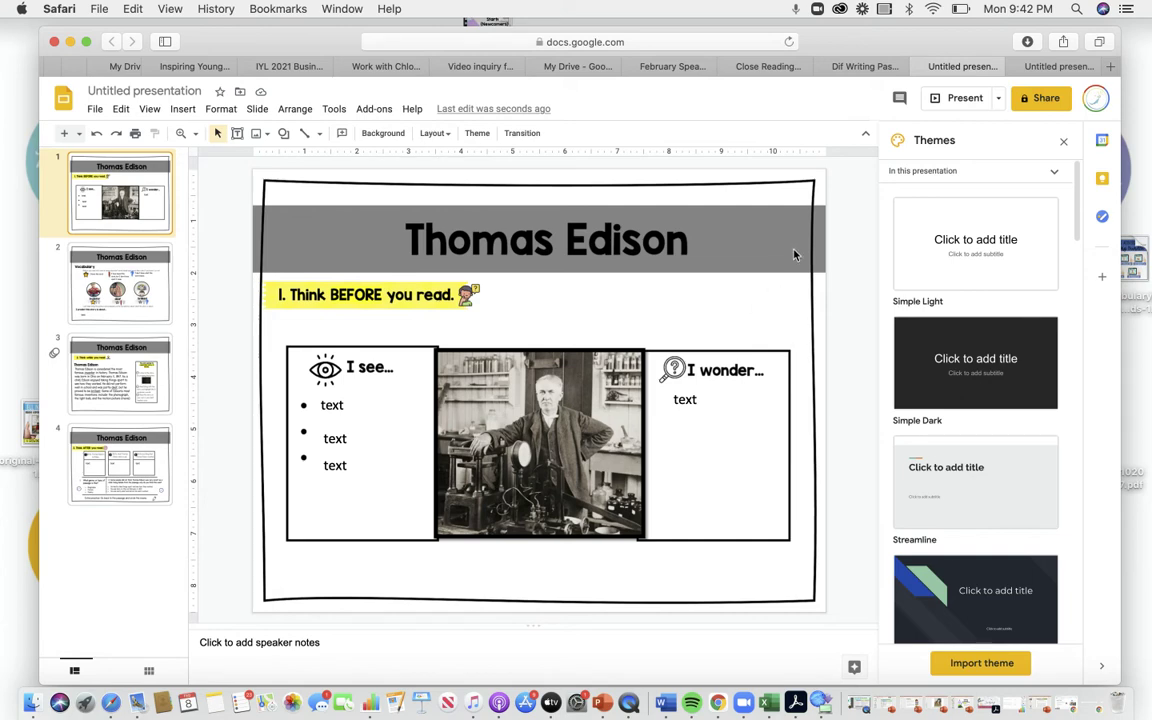
click(868, 74)
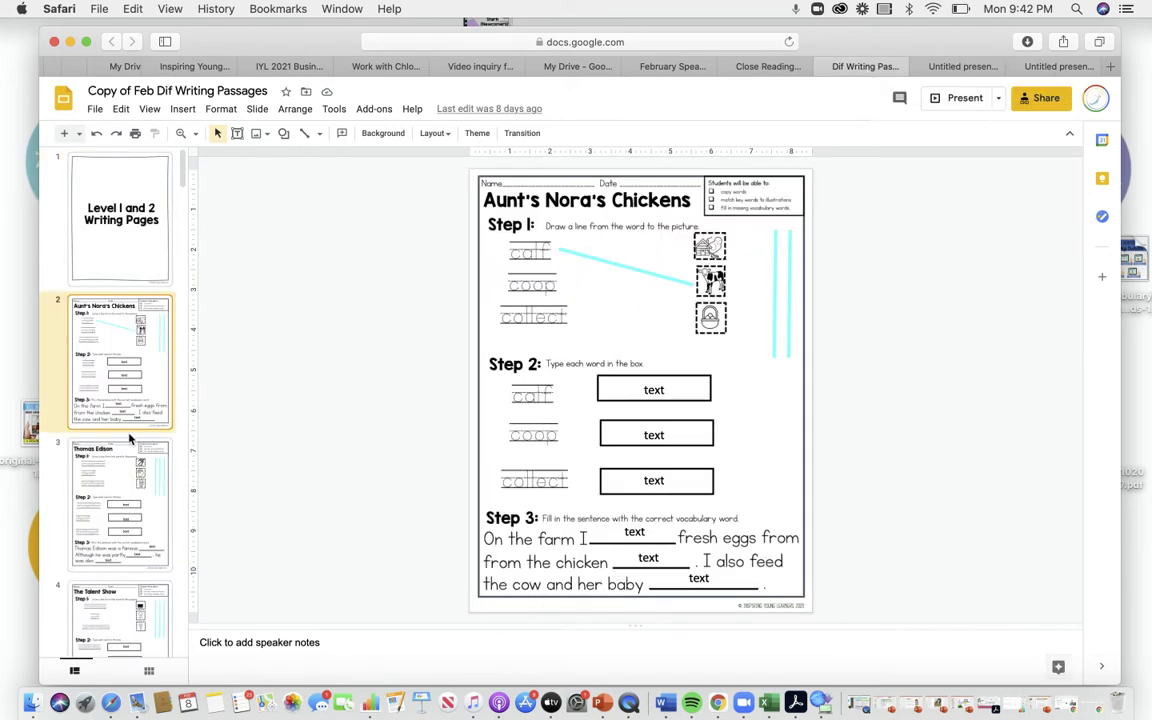
scroll(129, 438, down, 10)
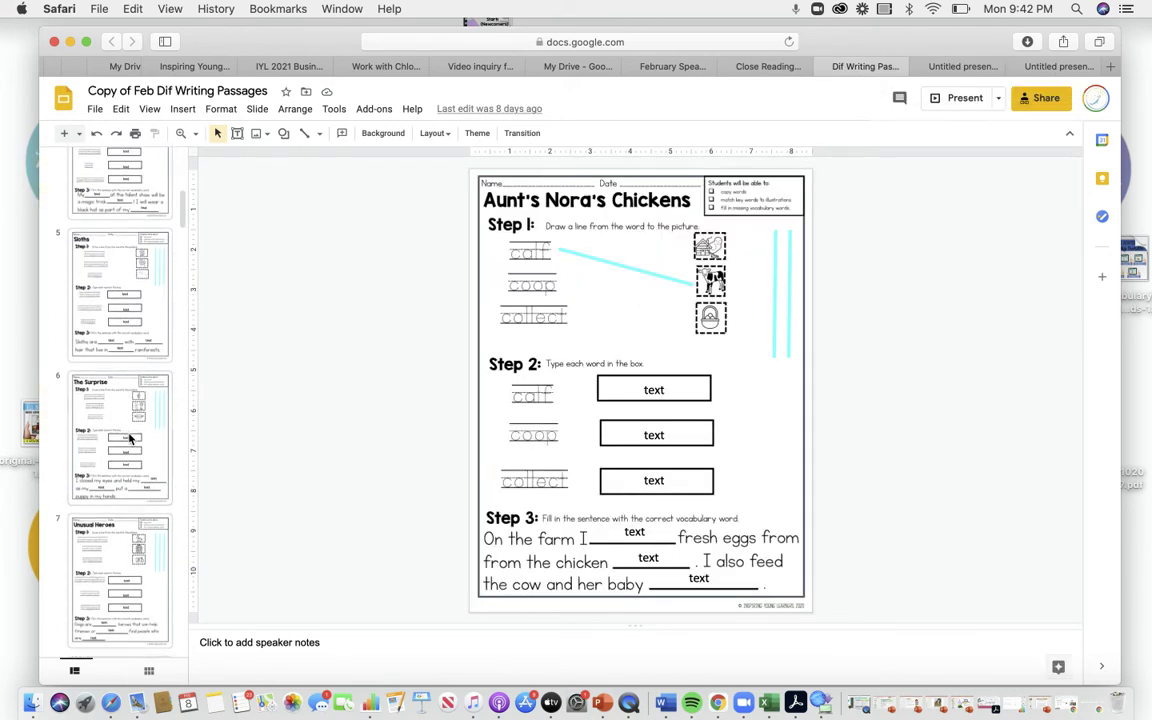
scroll(129, 438, down, 2)
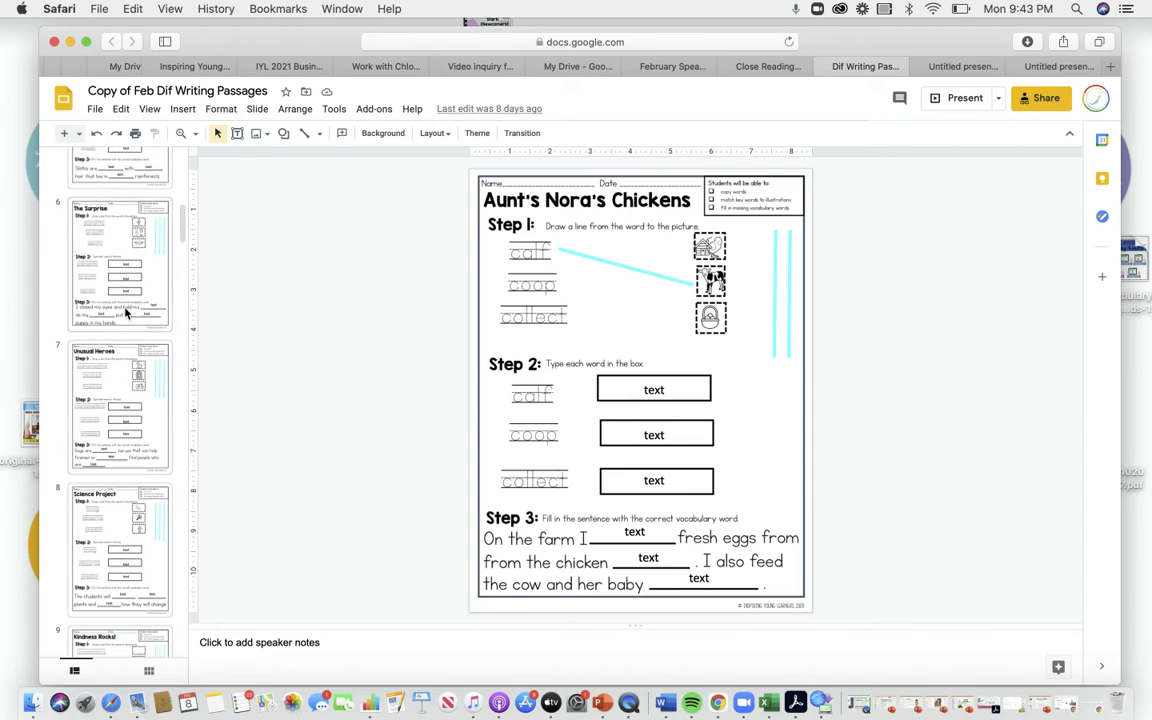
scroll(125, 313, up, 5)
scroll(125, 313, up, 5)
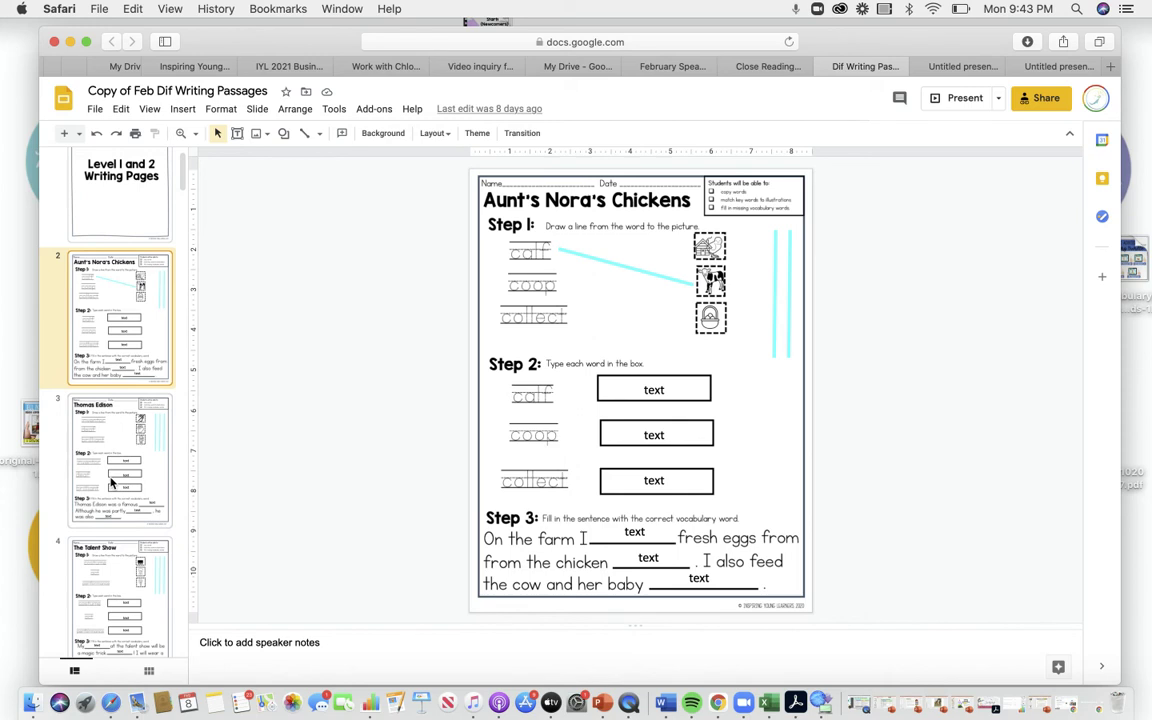
click(112, 483)
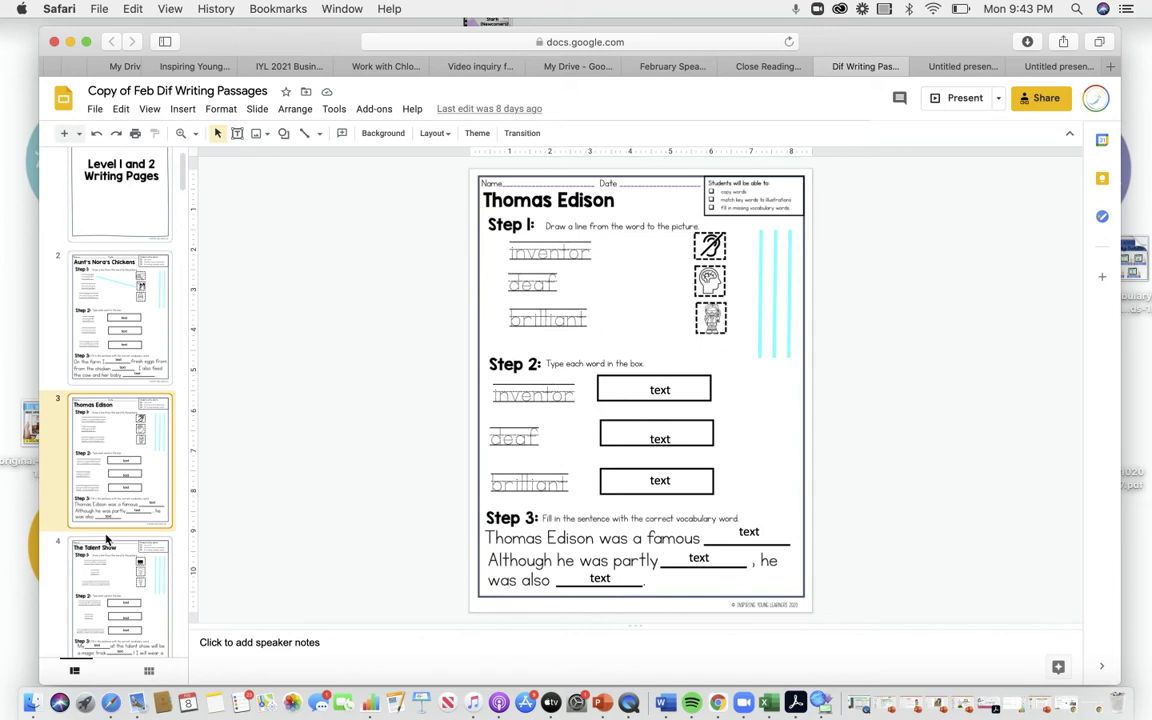
click(965, 64)
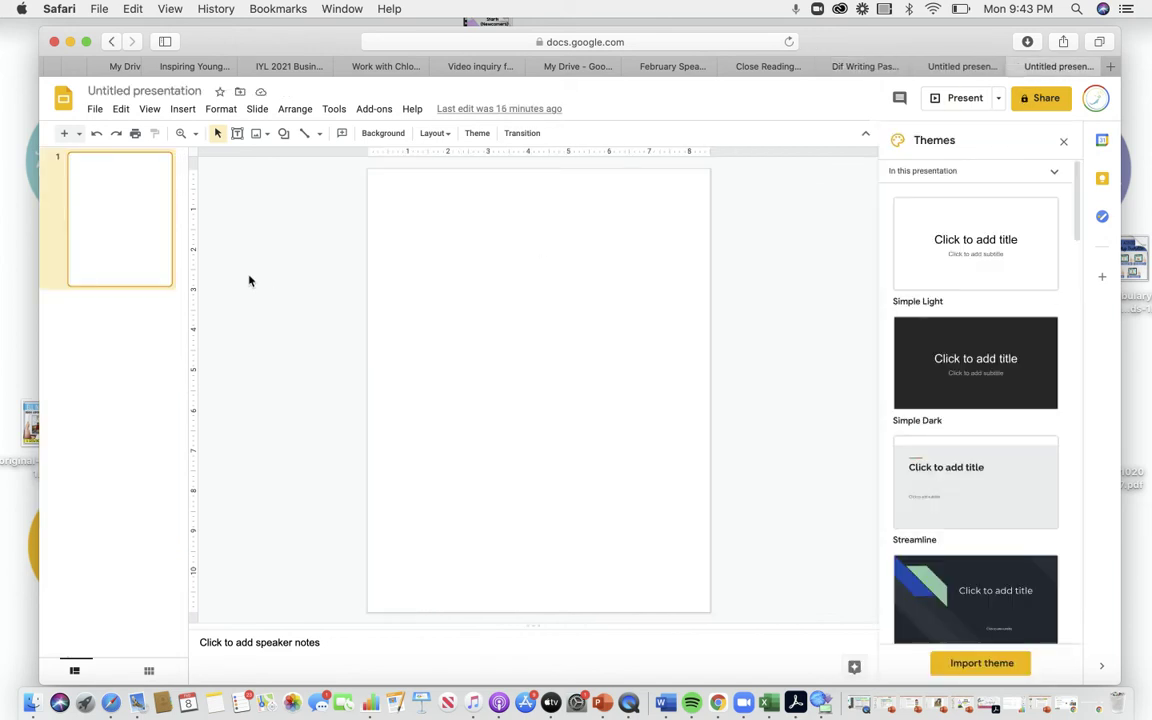
click(98, 221)
key(super+v)
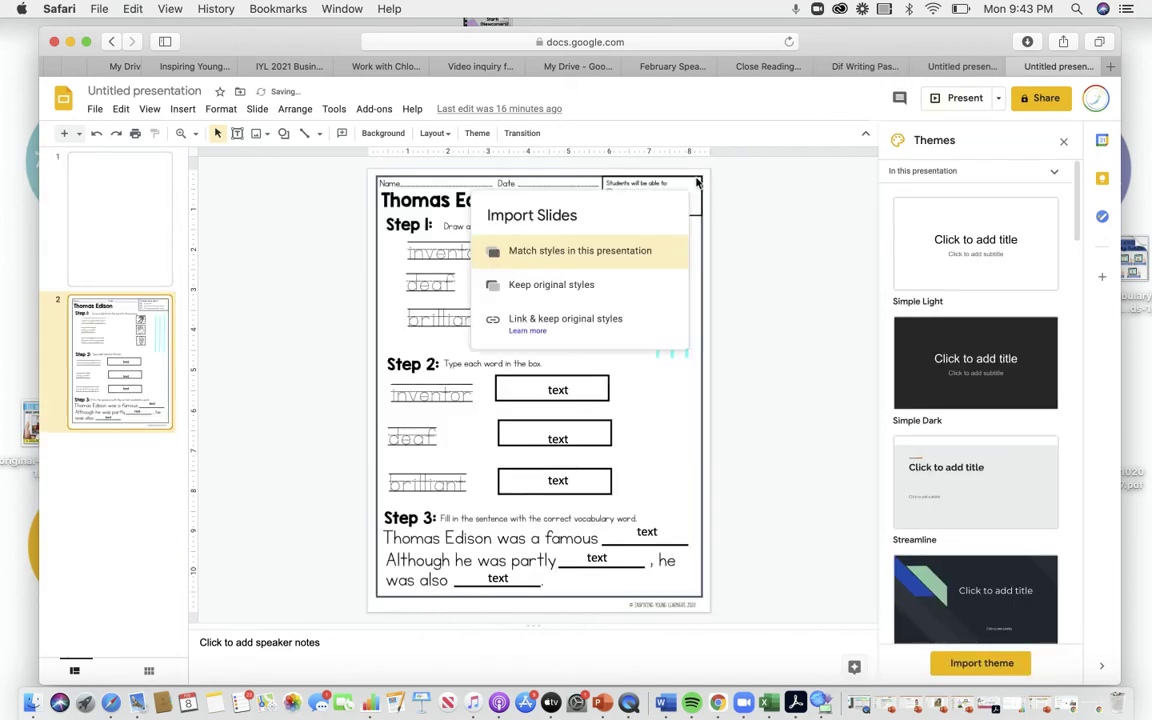
Add the Level 3 and 4 Thomas Edison facts page, slide 16, to the portrait presentation, matching its styles for both imported pages.
click(862, 66)
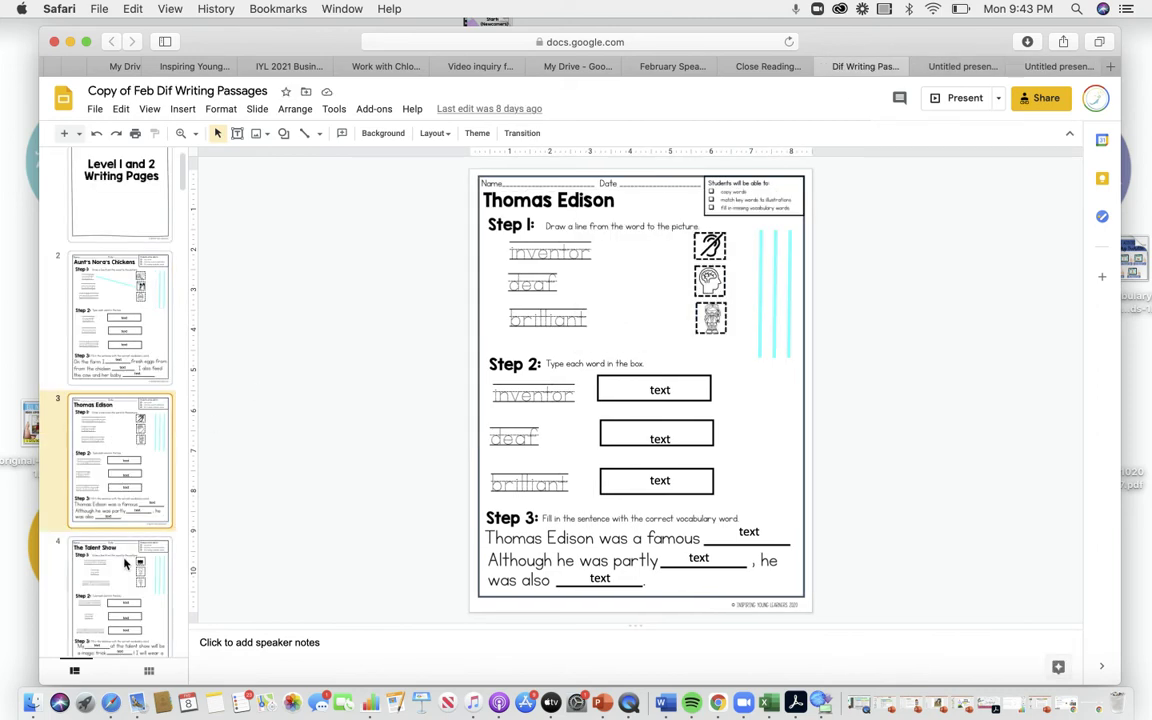
scroll(125, 566, down, 20)
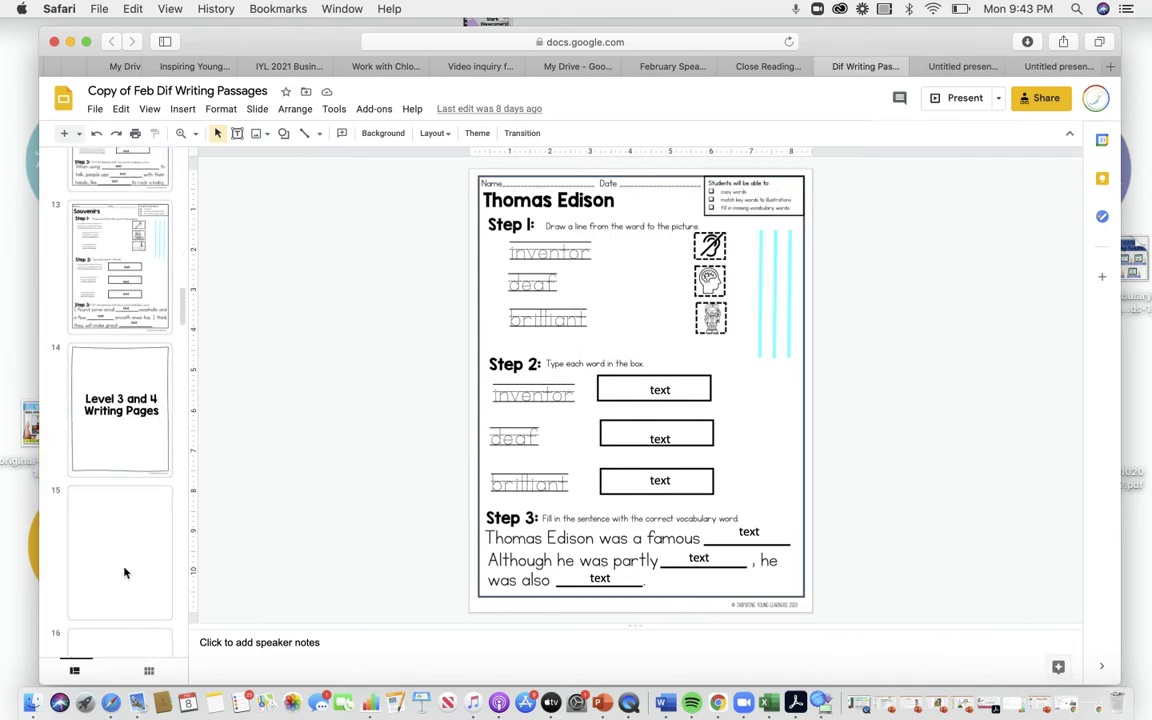
scroll(125, 572, down, 4)
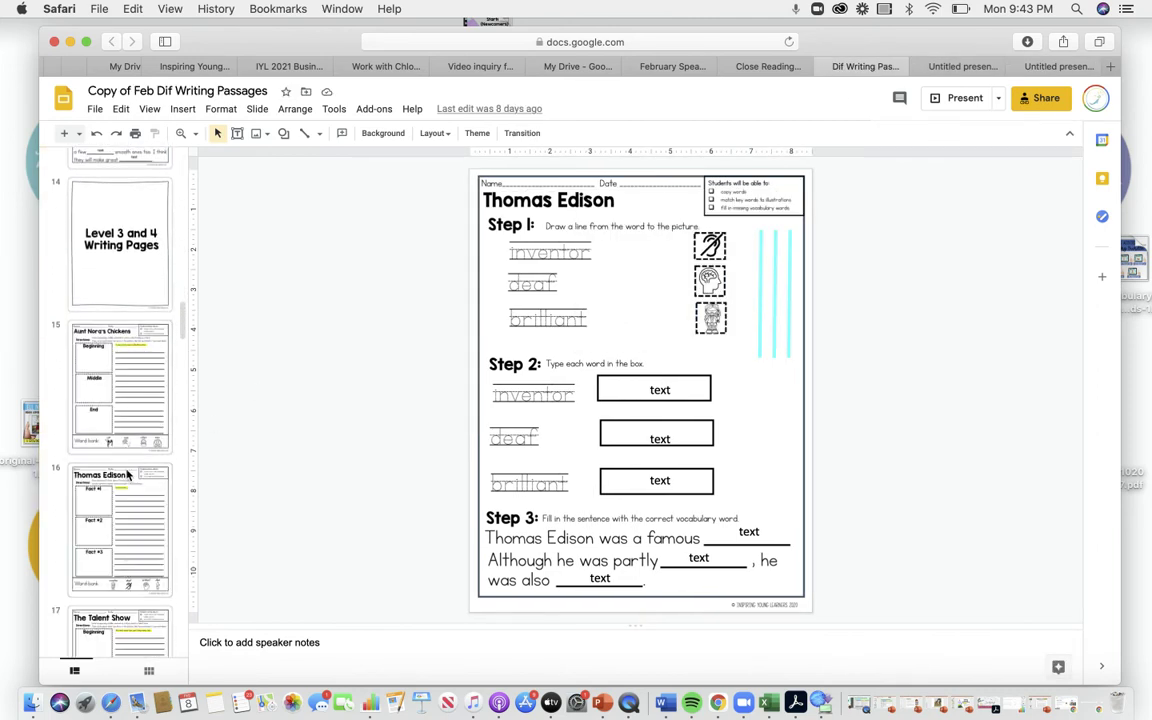
scroll(127, 475, down, 2)
click(126, 452)
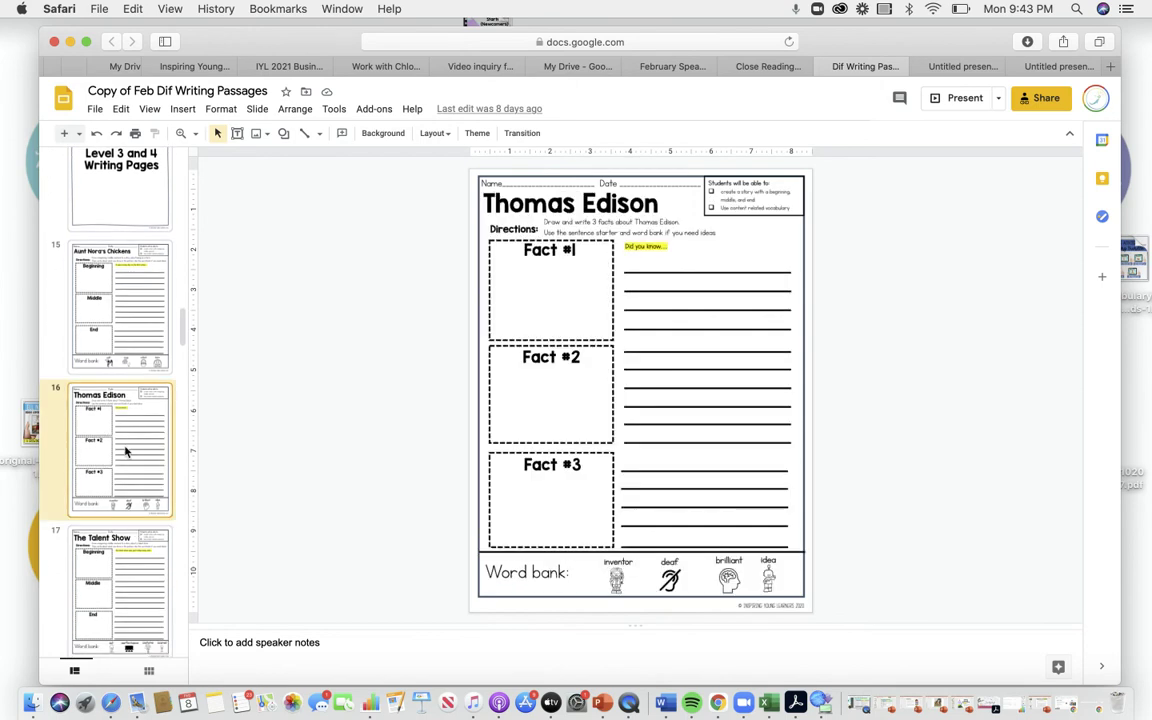
click(1062, 67)
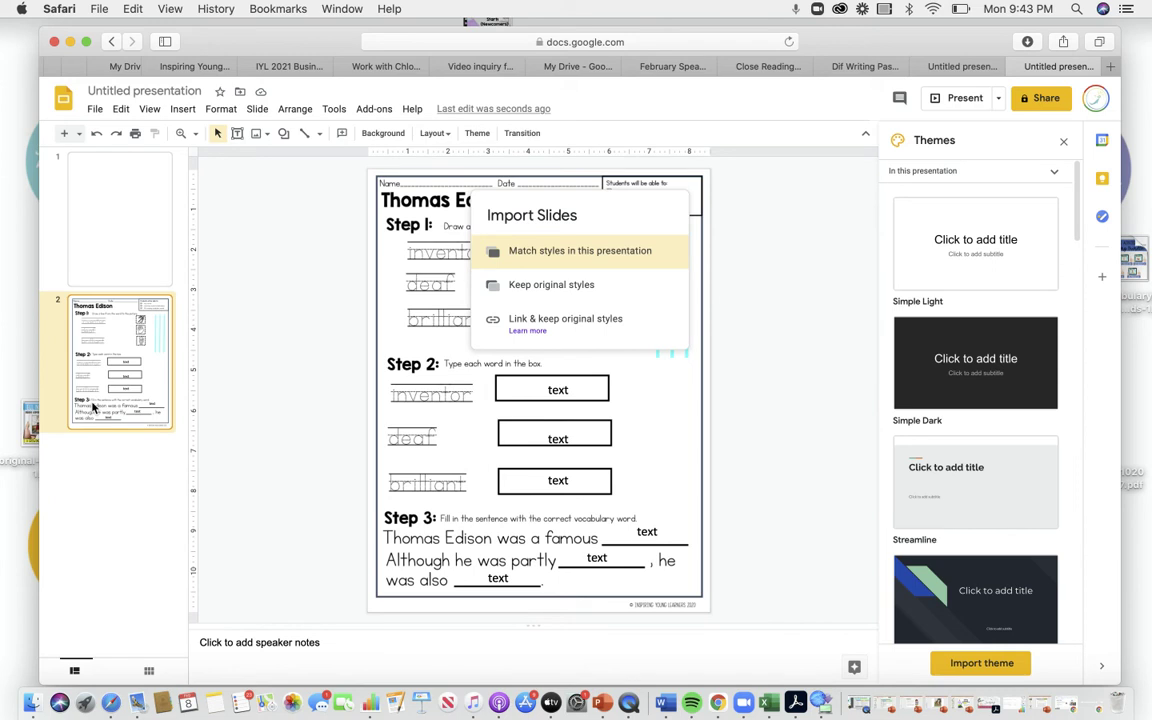
click(510, 252)
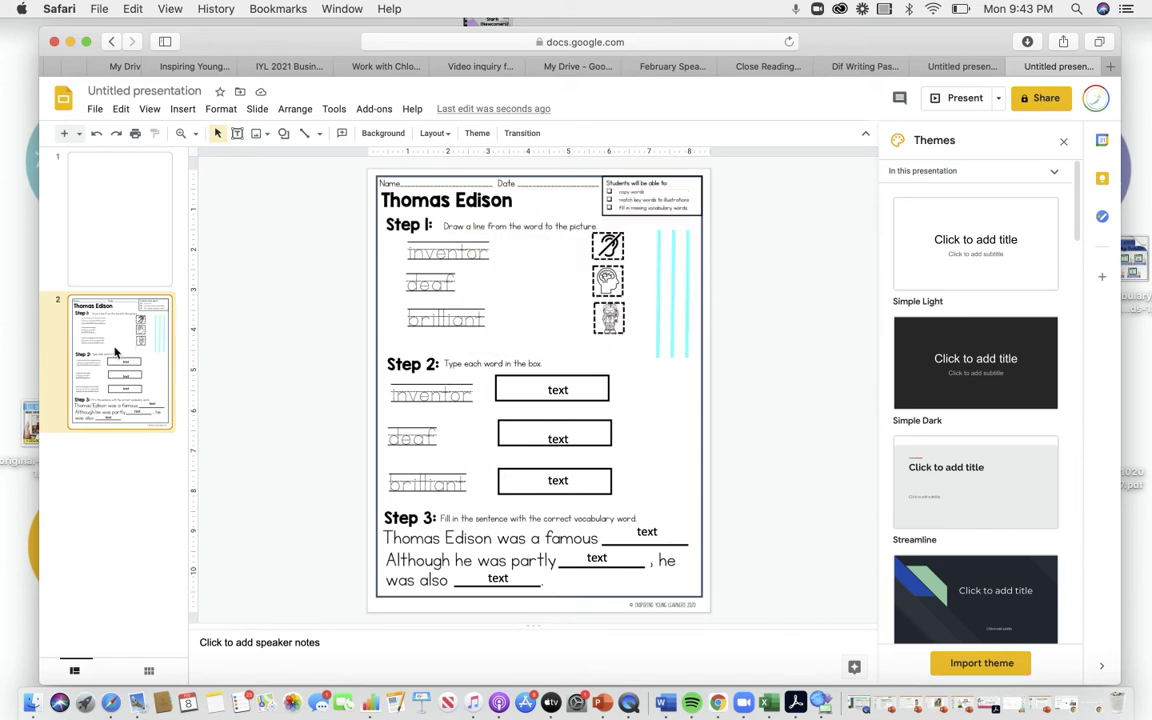
key(super+v)
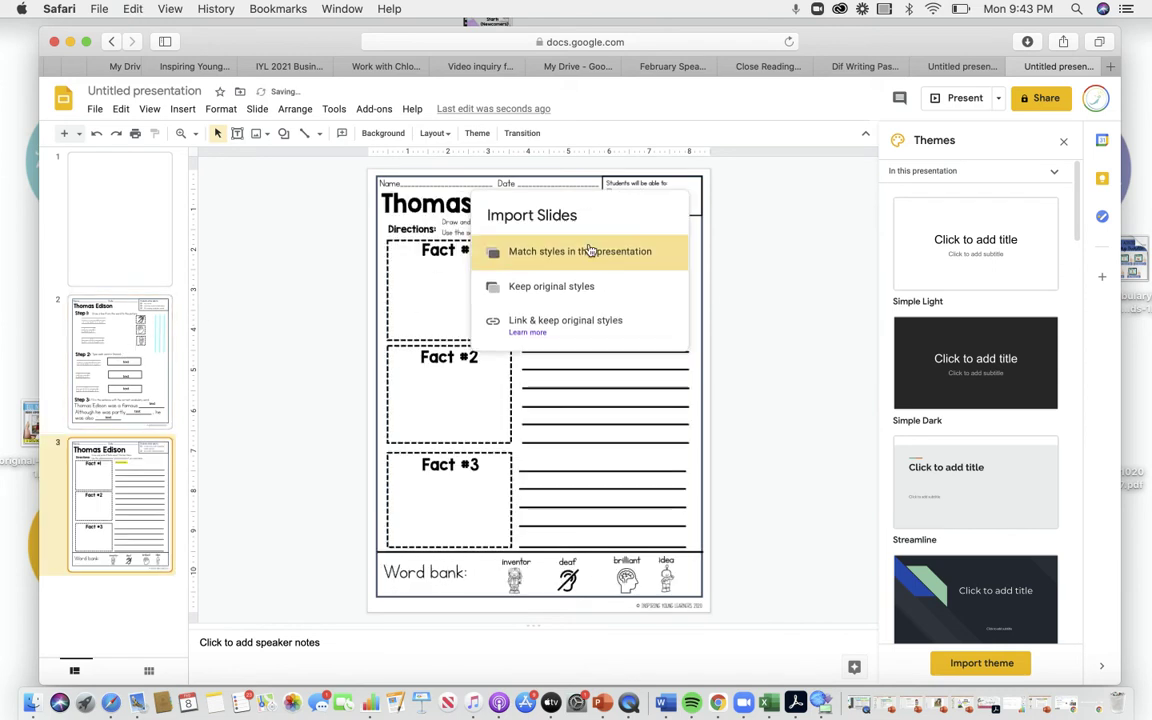
click(586, 254)
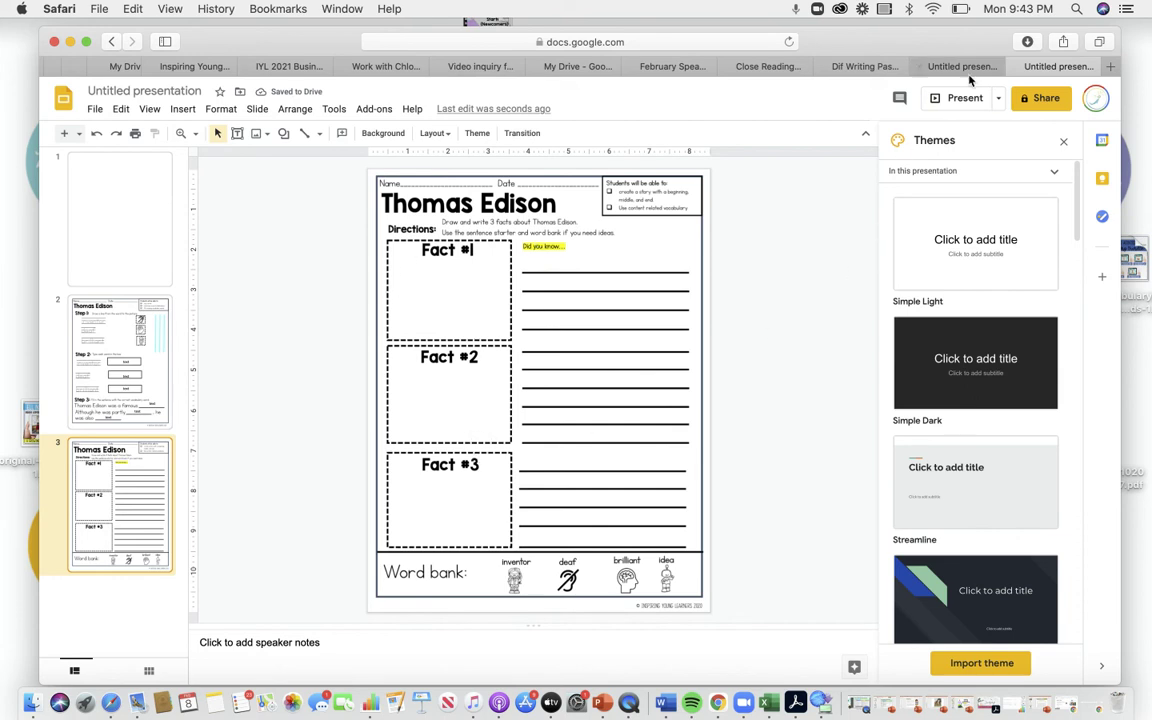
Add the Level 5 and 6 Thomas Edison Quick Write page, slide 29, to the portrait presentation, matching its styles.
click(862, 66)
scroll(158, 548, down, 15)
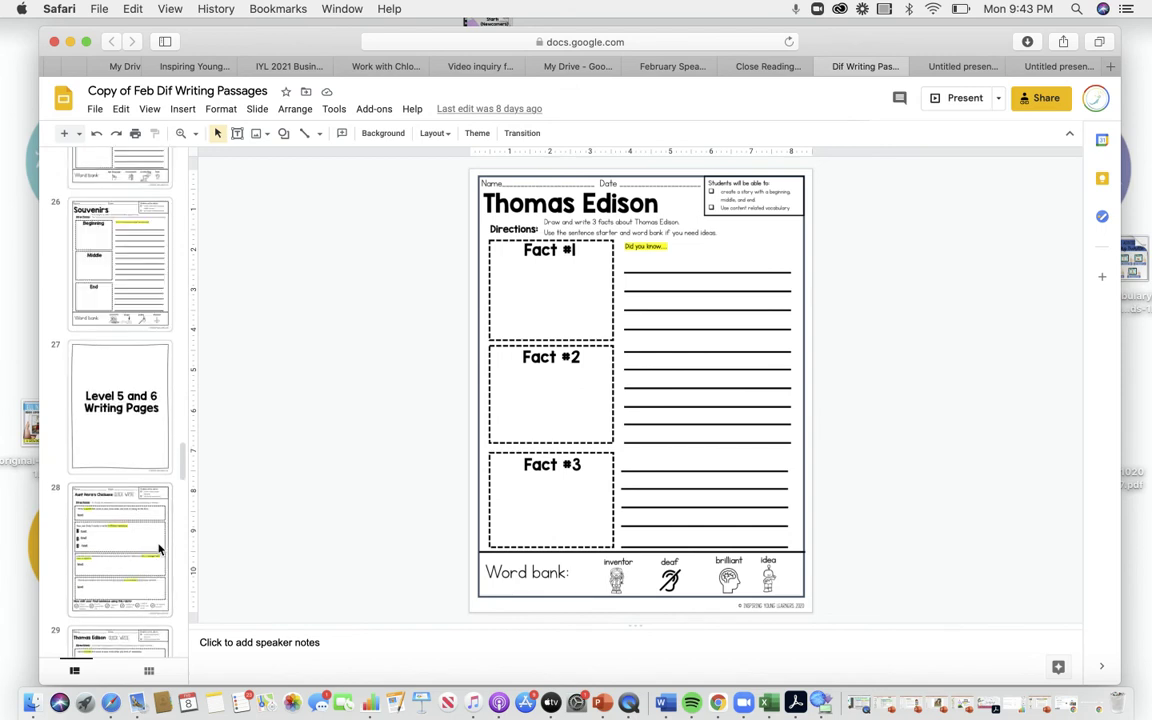
scroll(158, 548, down, 5)
click(111, 492)
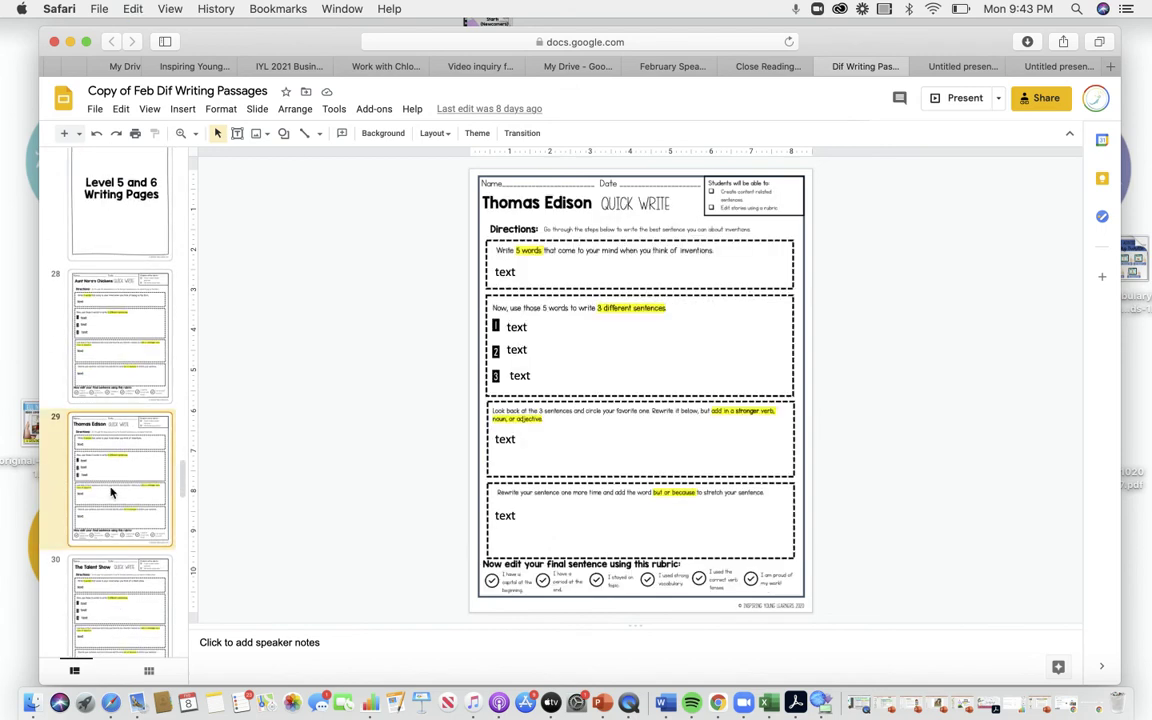
click(1055, 66)
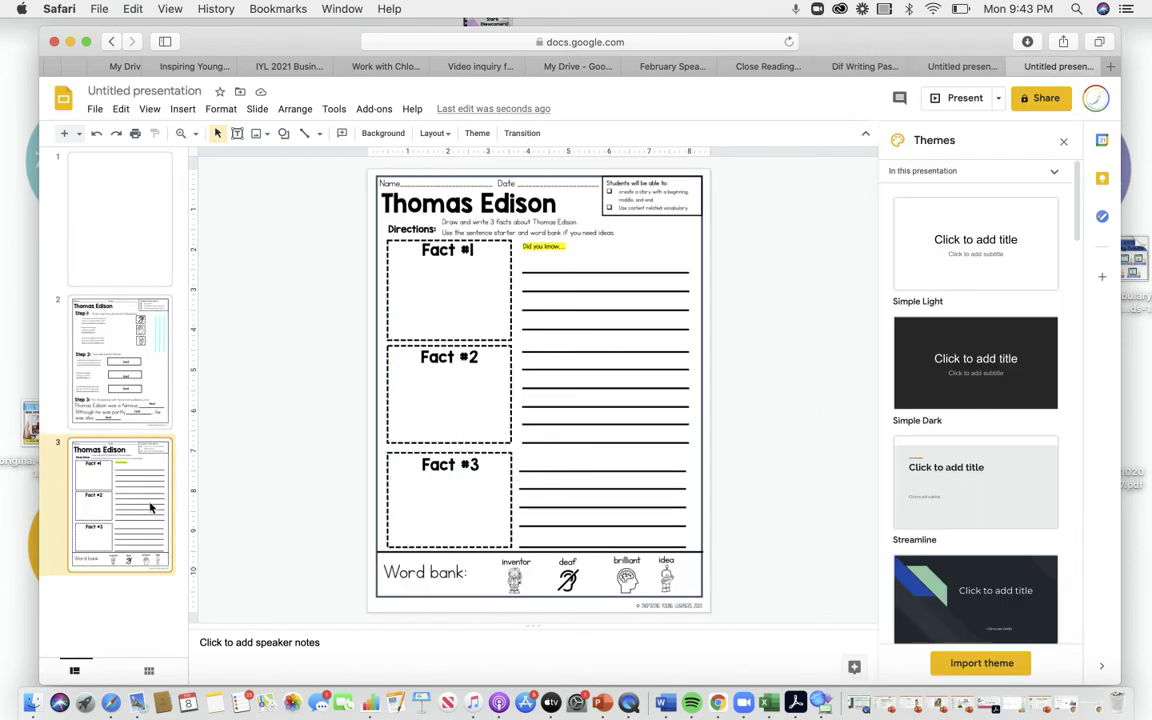
key(super+v)
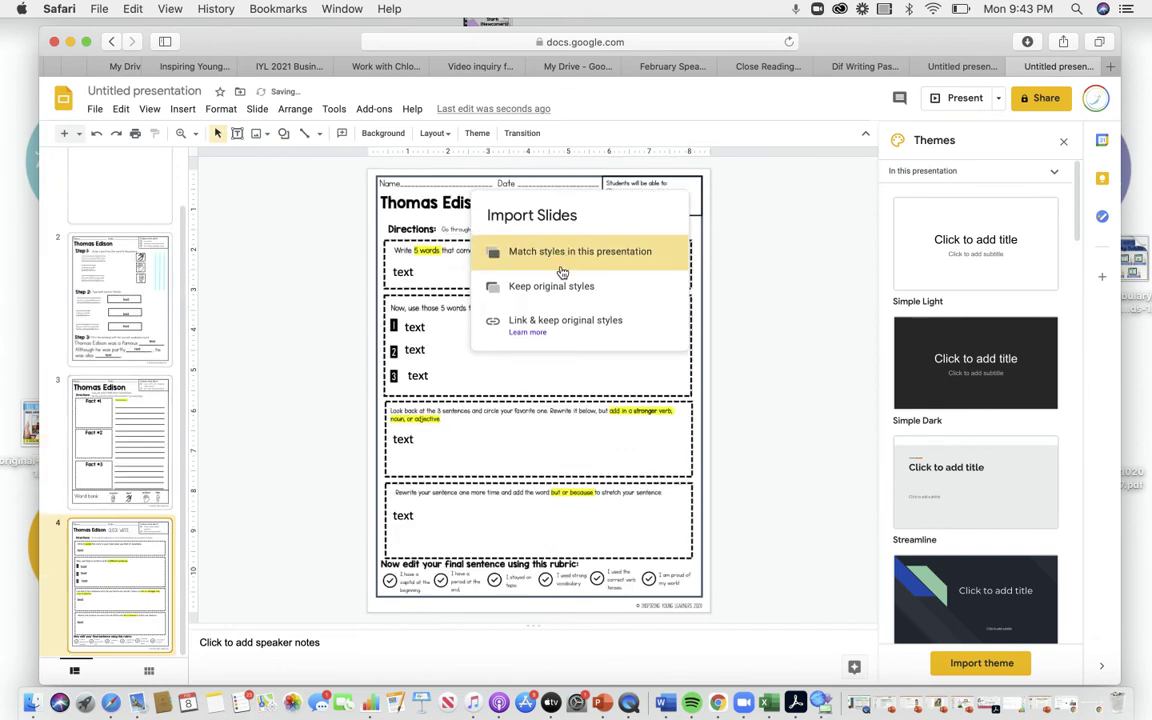
click(505, 247)
On the Step 1 matching page, connect inventor to the inventor picture and deaf to the ear picture with the blue lines.
click(107, 327)
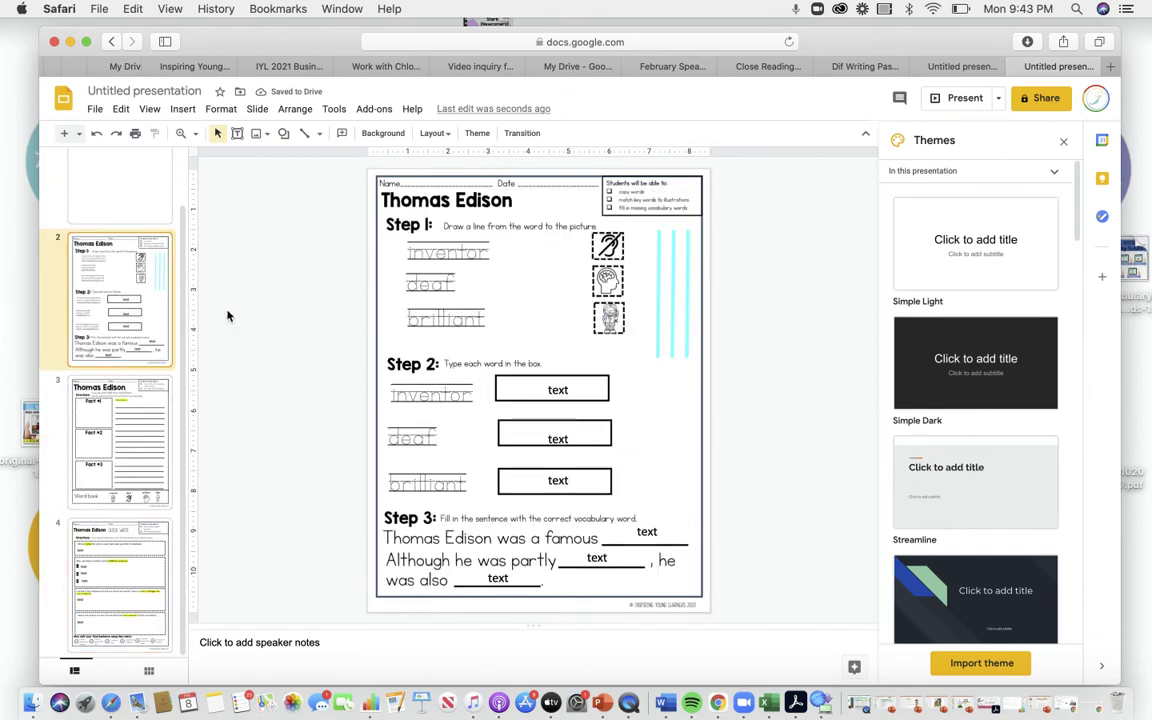
drag(590, 238, 597, 289)
drag(660, 360, 591, 258)
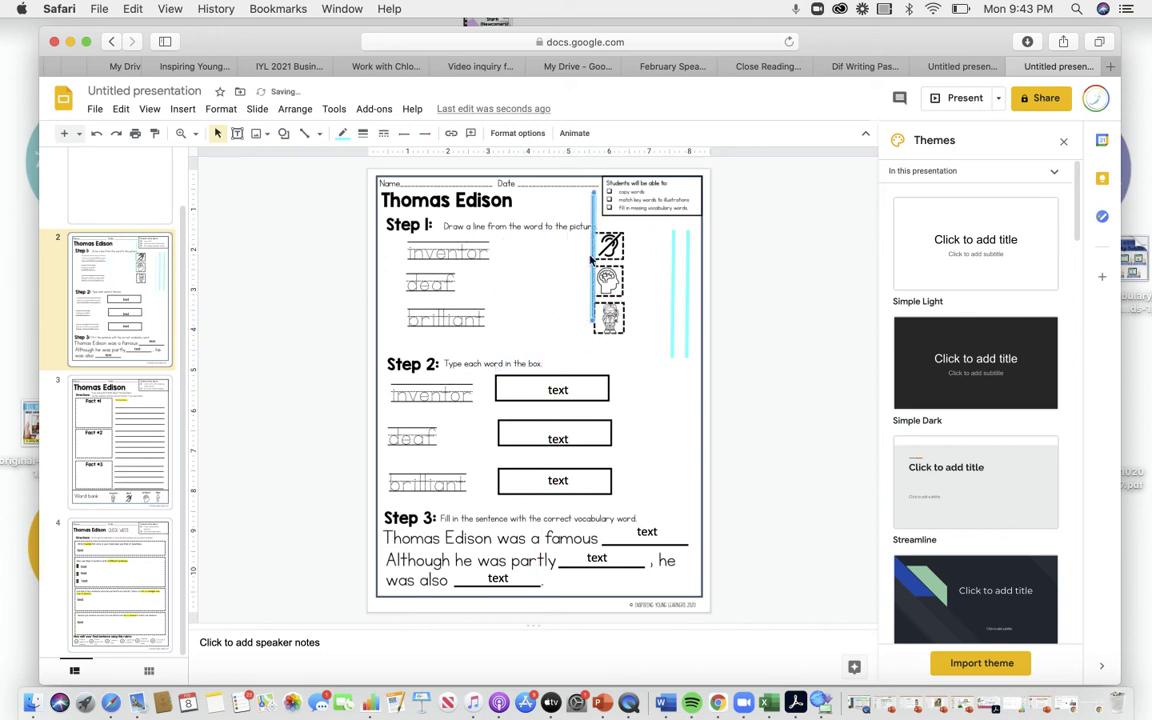
drag(593, 192, 502, 256)
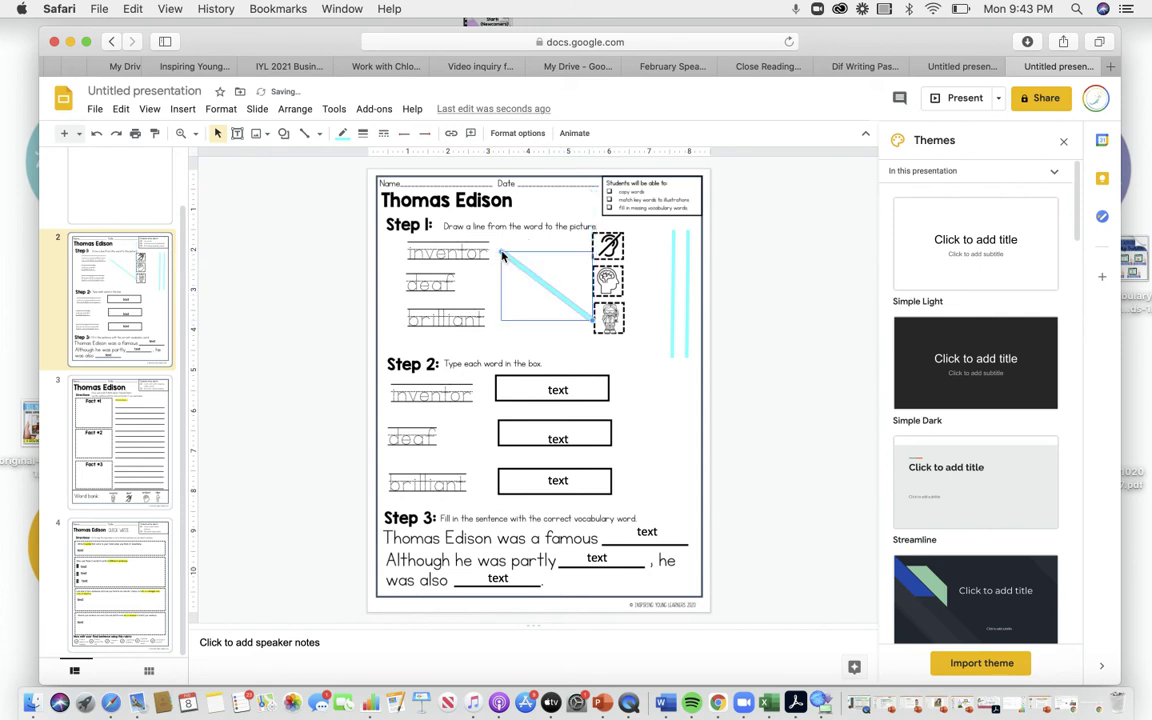
drag(672, 271, 582, 256)
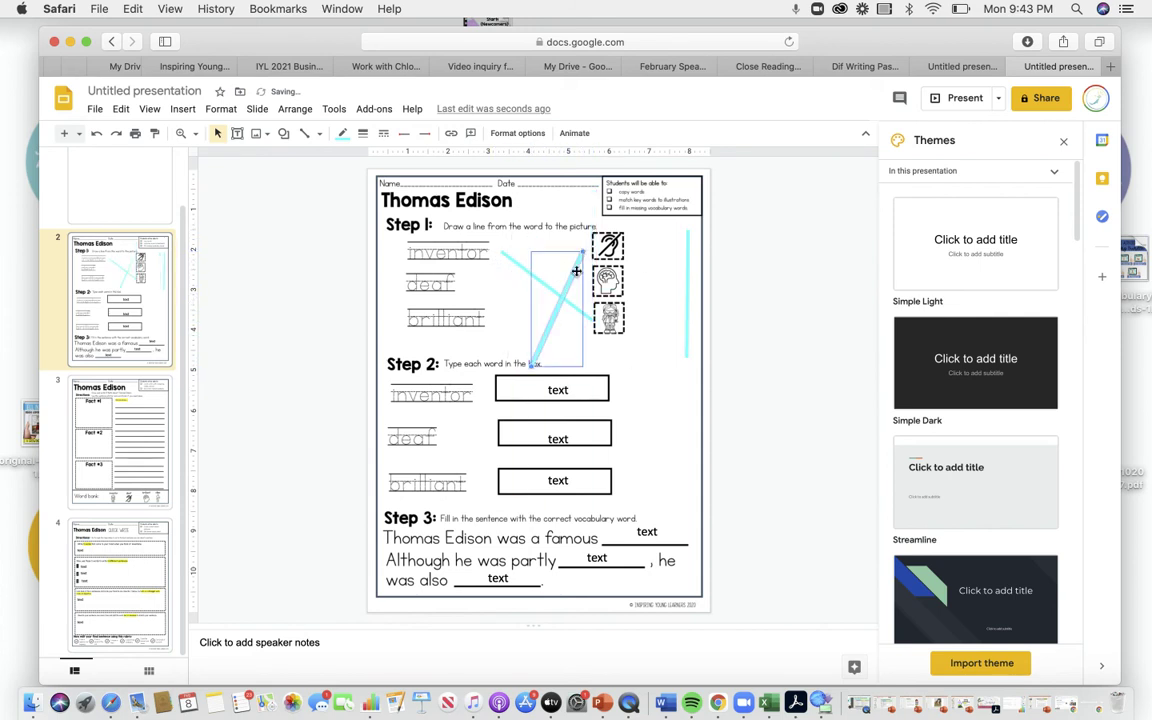
drag(513, 319, 473, 282)
click(568, 390)
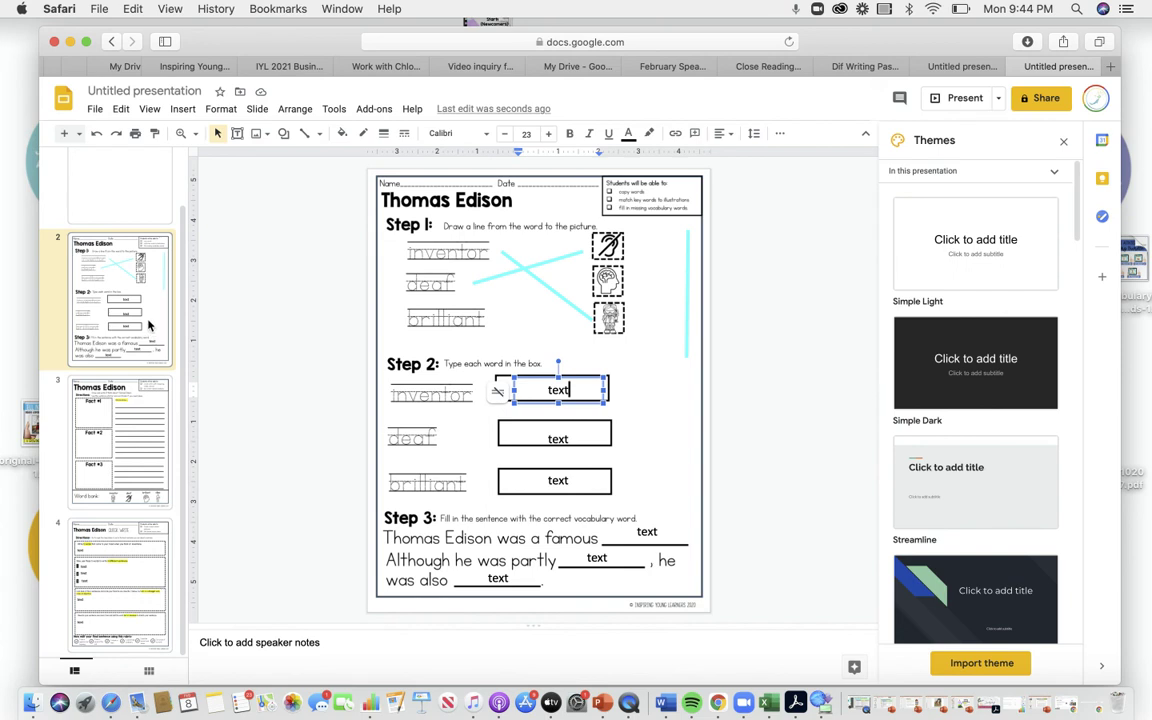
Examine the three-facts page with its image insertion options, the Quick Write page and the word-matching page.
click(138, 438)
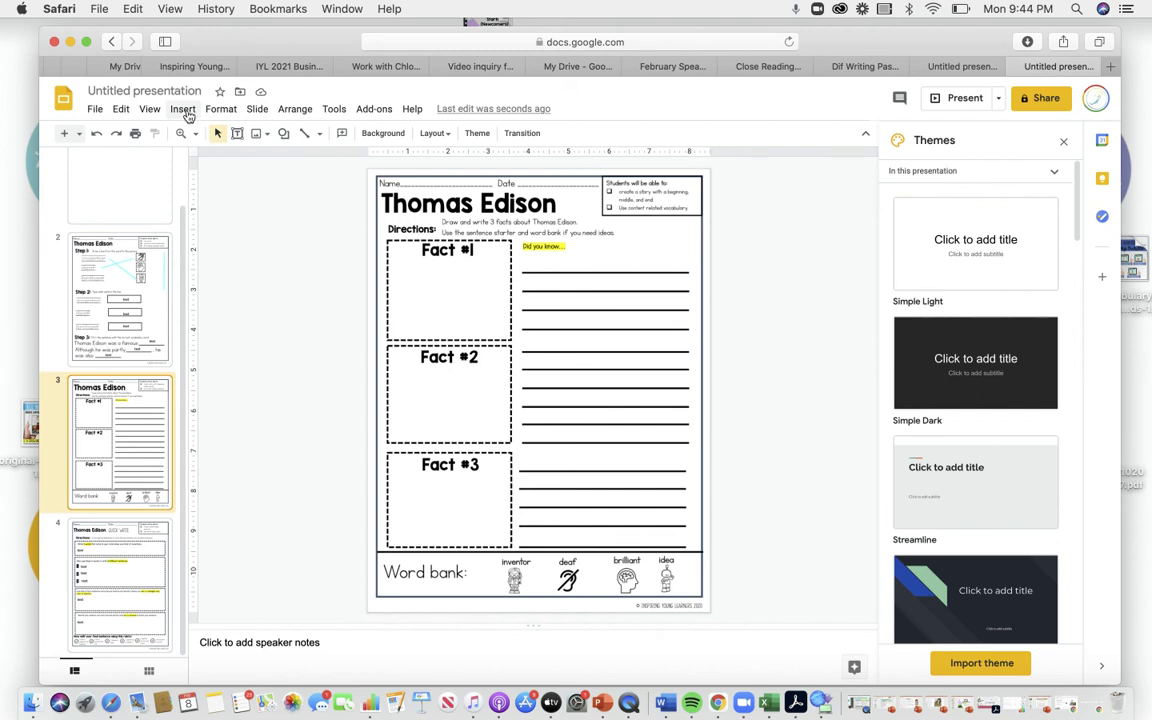
click(185, 112)
mouse_move(204, 144)
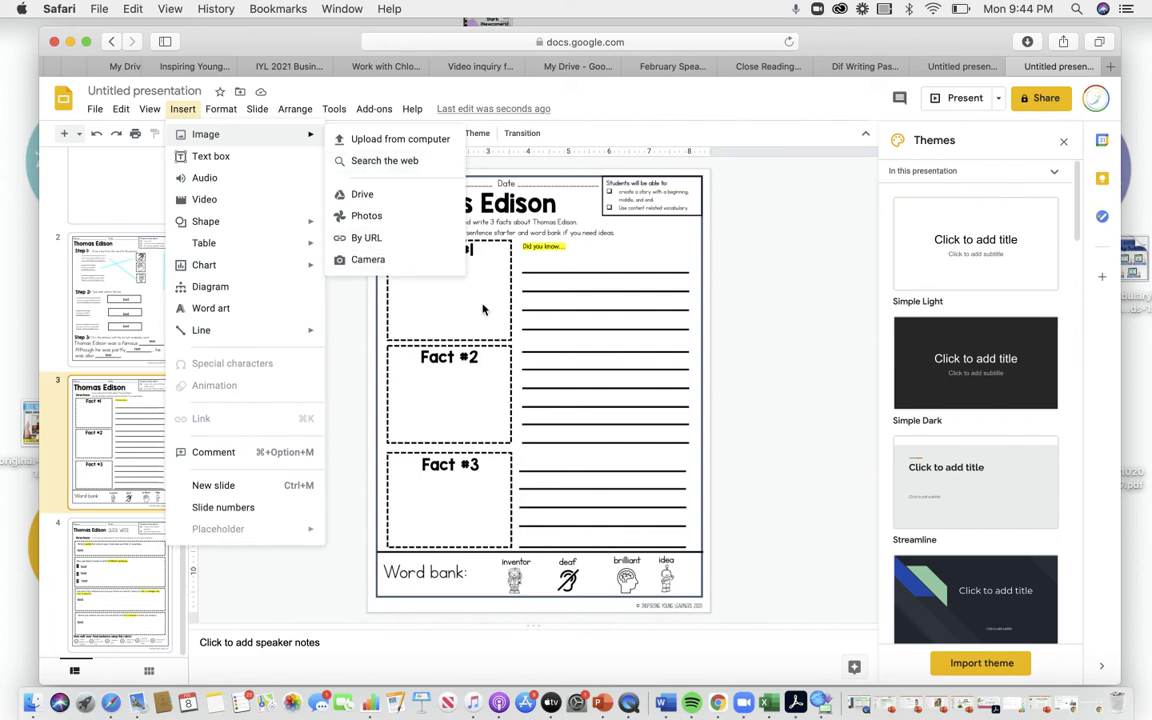
click(436, 279)
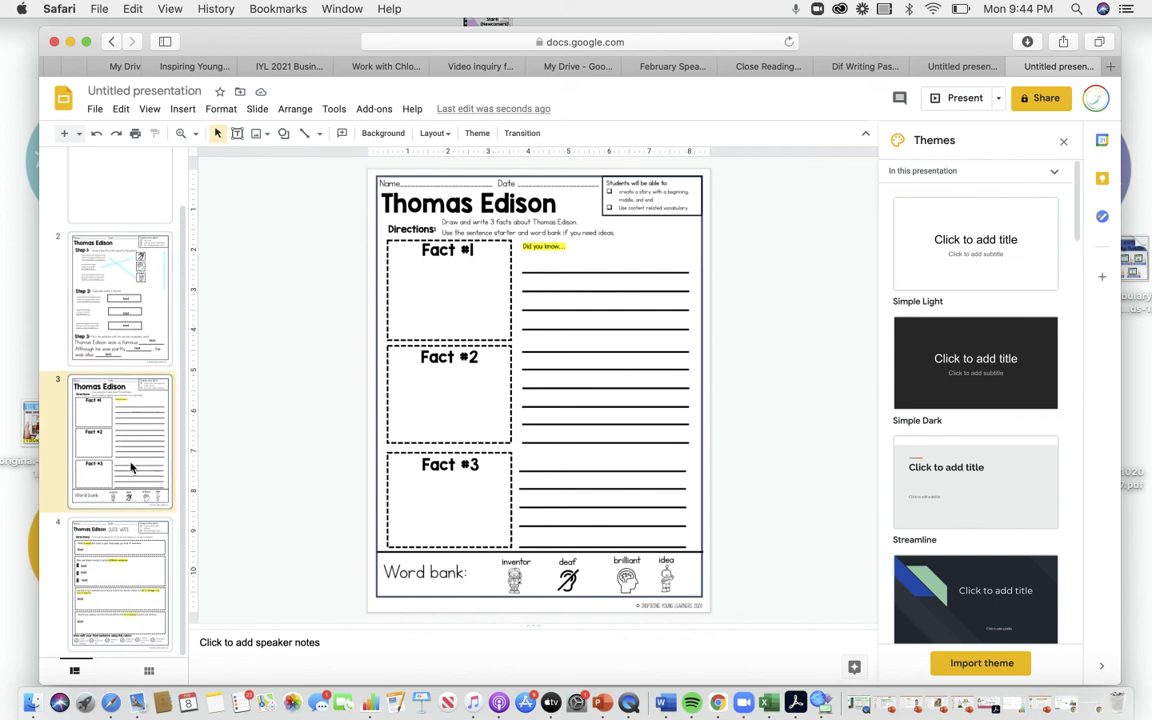
click(108, 575)
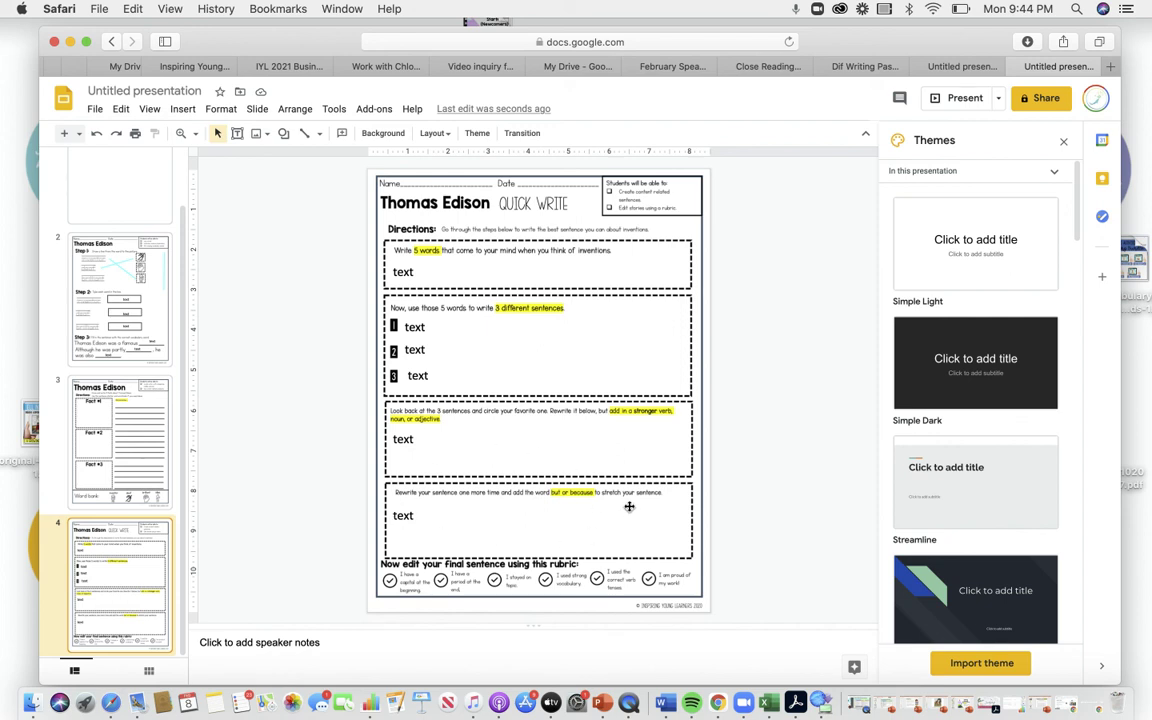
click(121, 432)
click(101, 300)
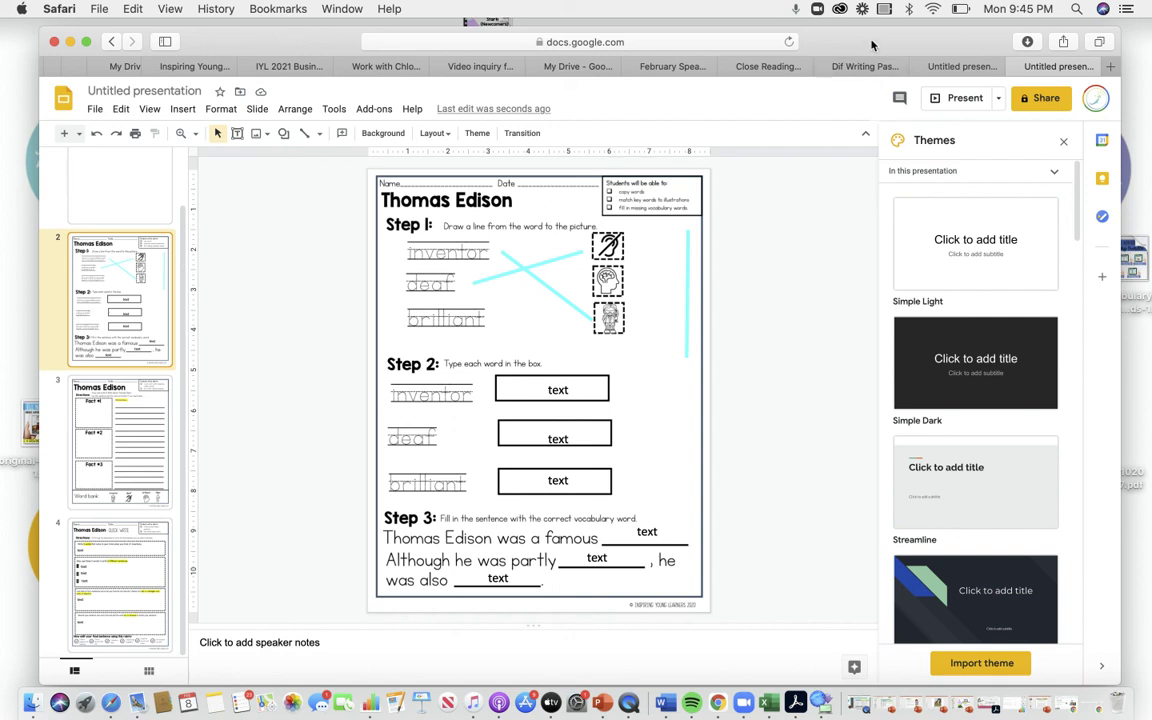
drag(899, 42, 899, 38)
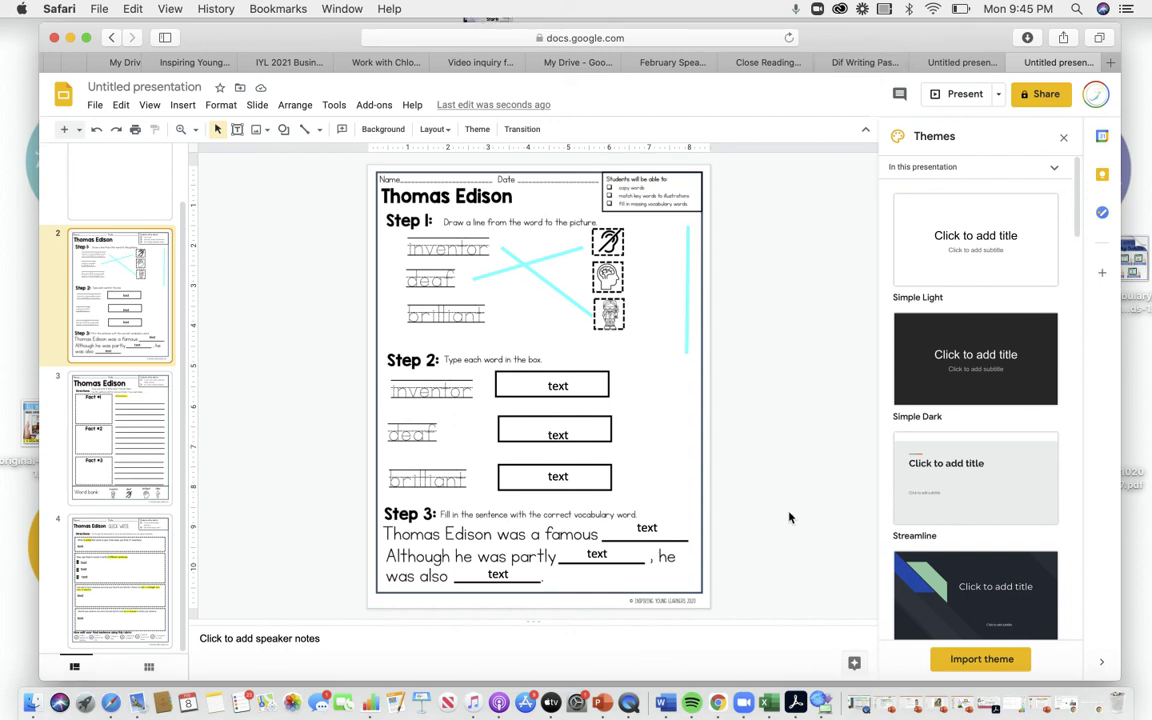